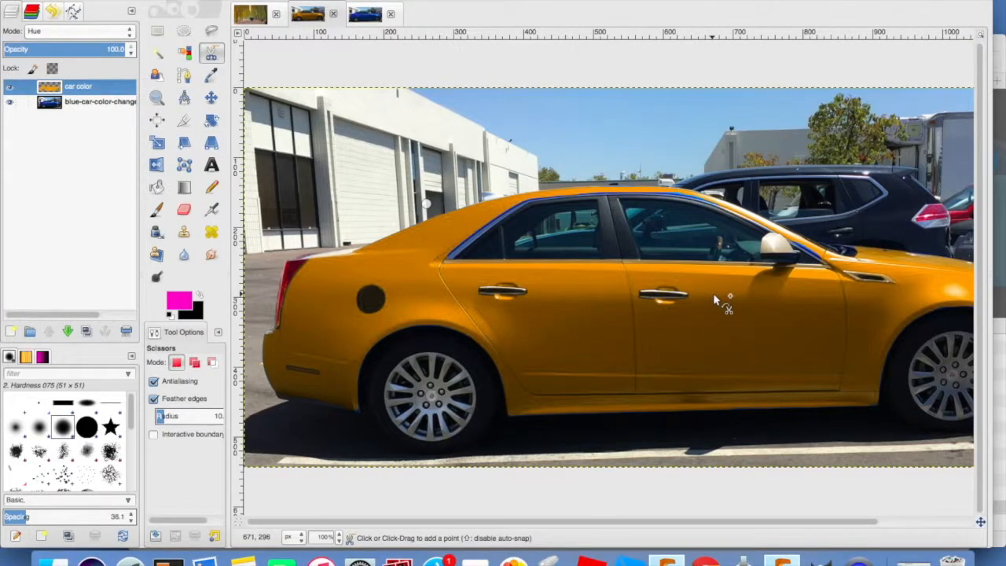
# Compare the finished orange car image with the car color layer hidden and shown.
pyautogui.hscroll(3, 722, 299)
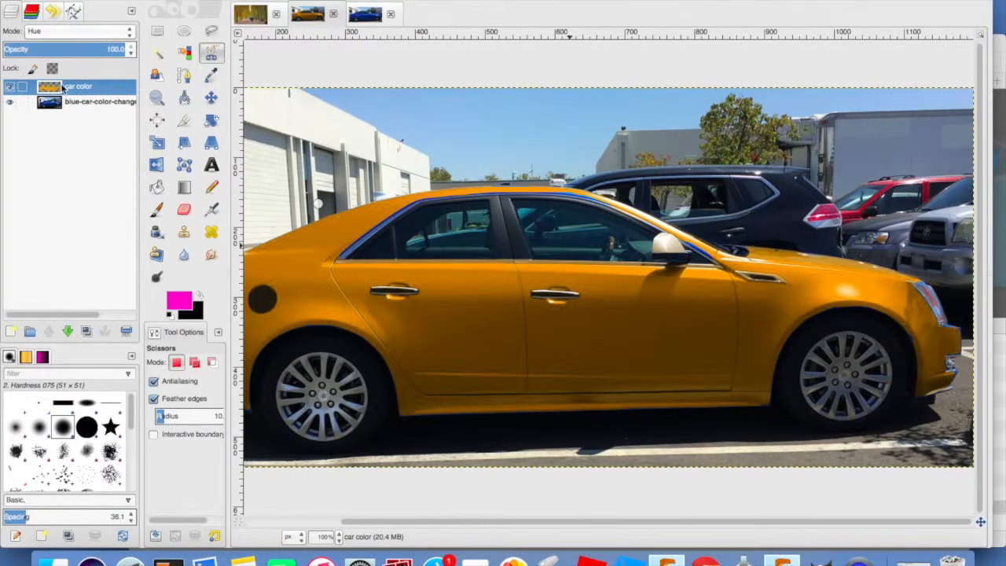
pyautogui.click(10, 88)
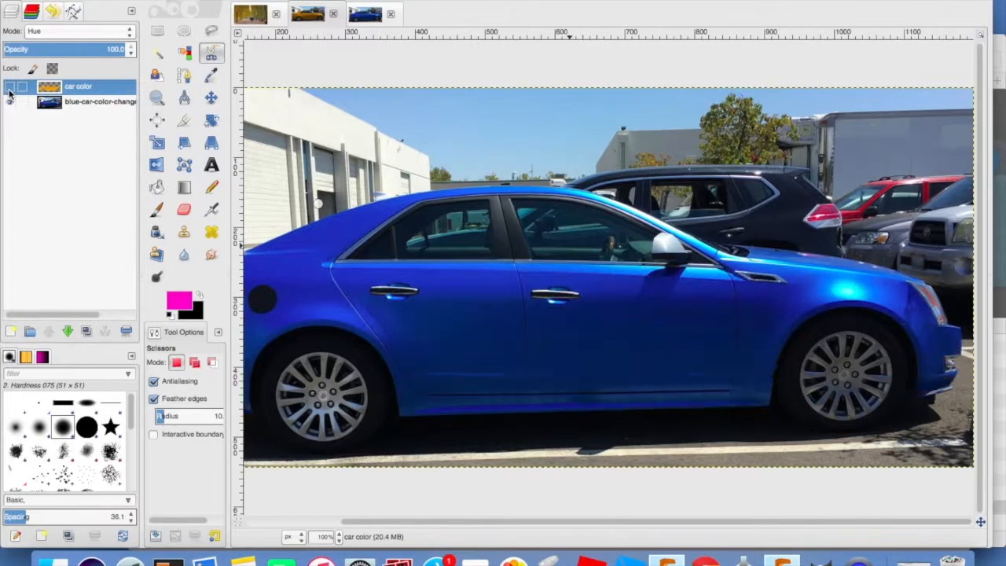
pyautogui.click(9, 88)
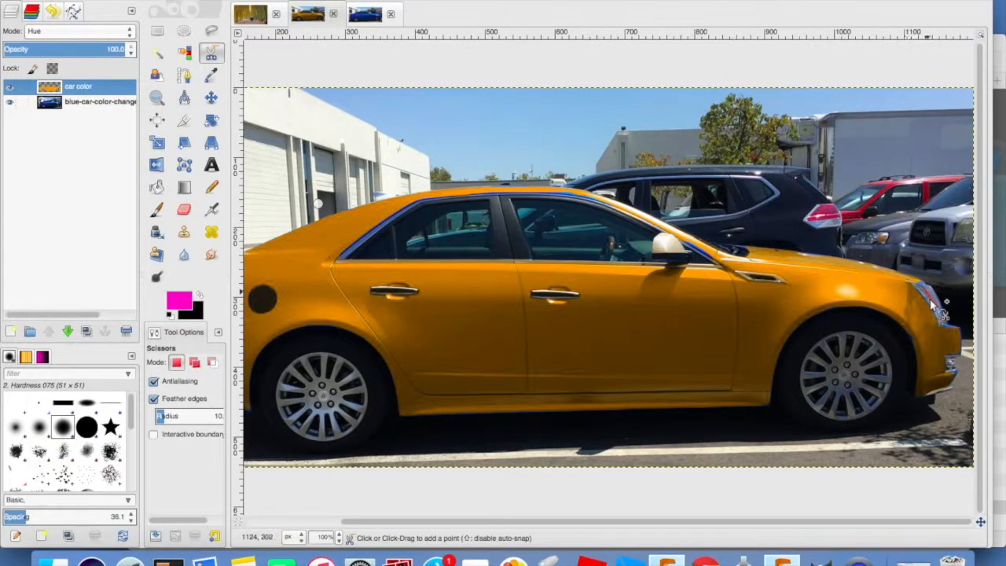
pyautogui.click(10, 89)
pyautogui.click(10, 89)
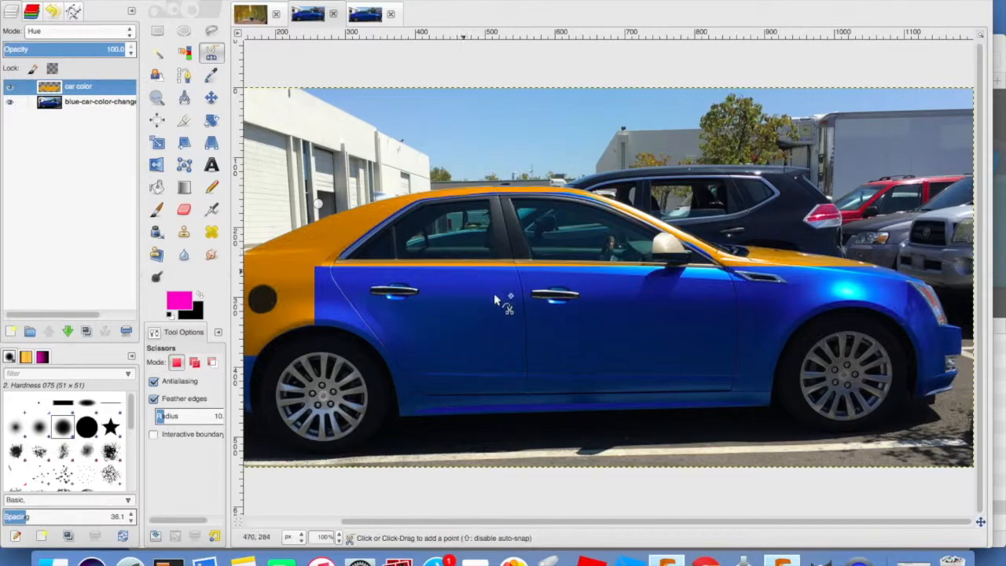
pyautogui.hscroll(-3, 313, 292)
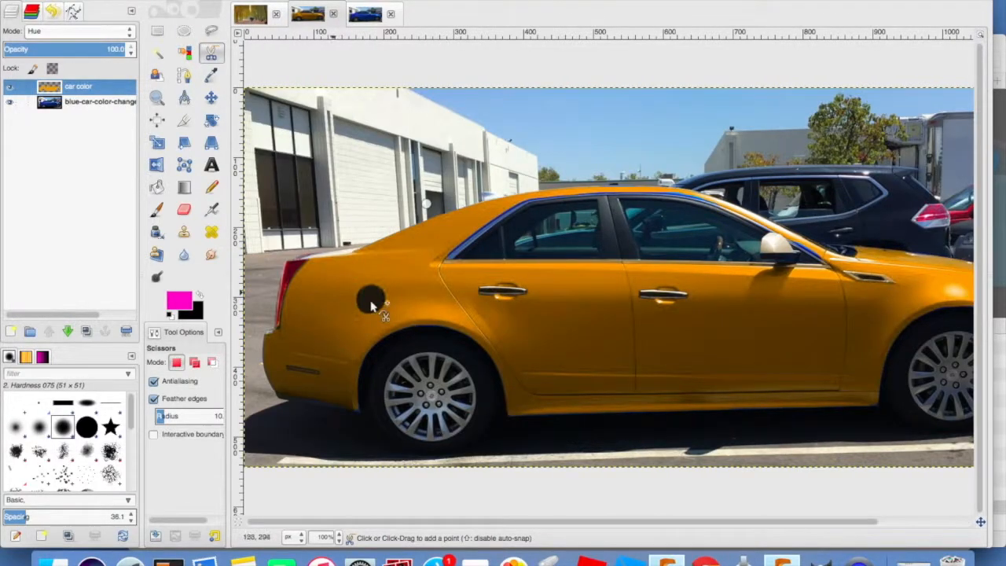
pyautogui.hscroll(3, 664, 319)
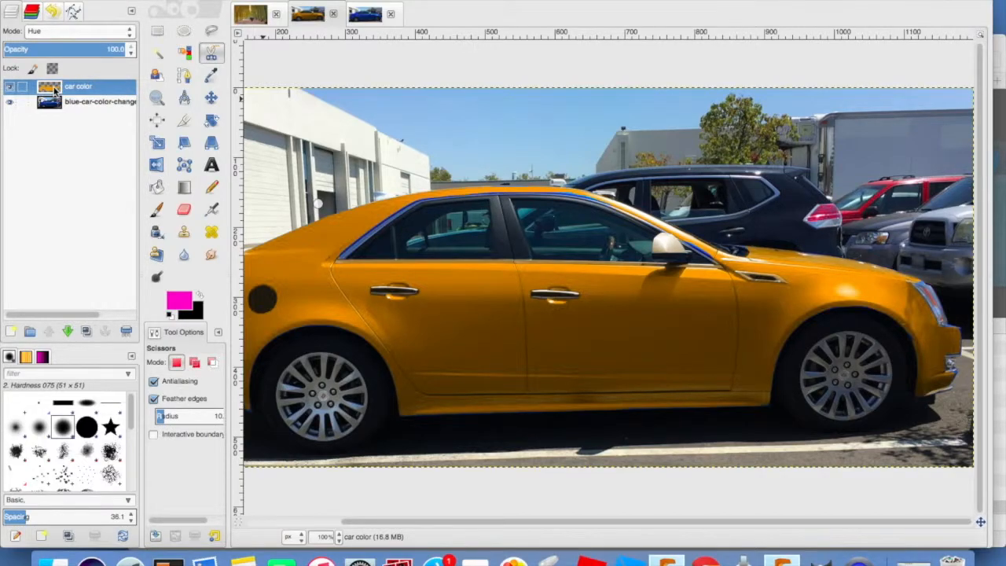
# Review the saved paths of the orange car image and the Map filters on offer.
pyautogui.click(71, 12)
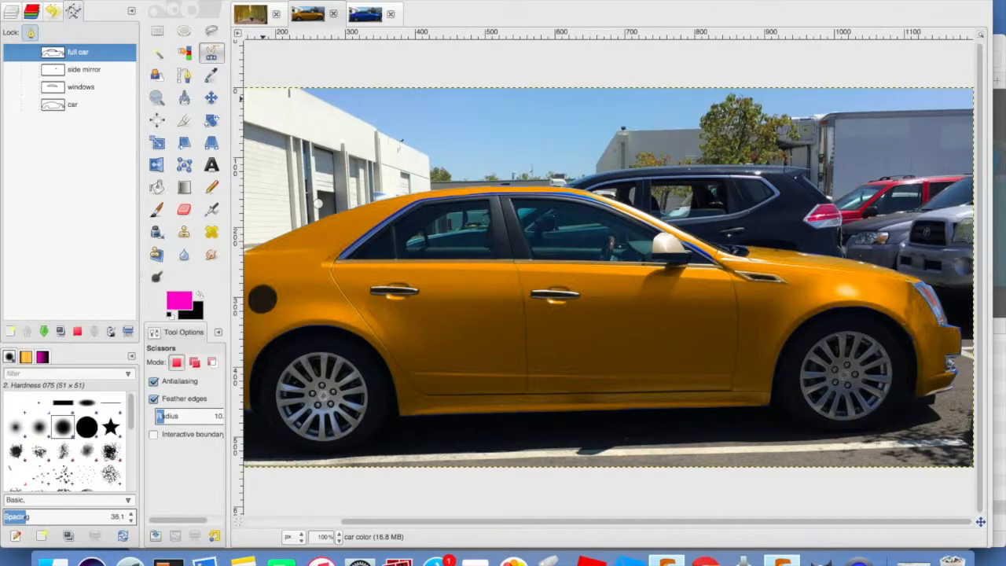
pyautogui.click(389, 1)
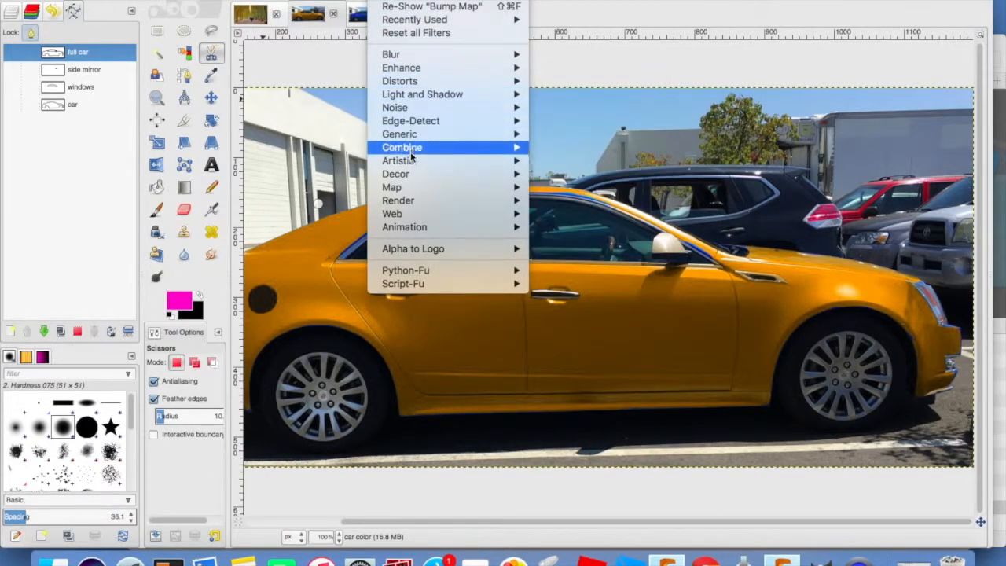
pyautogui.moveTo(414, 188)
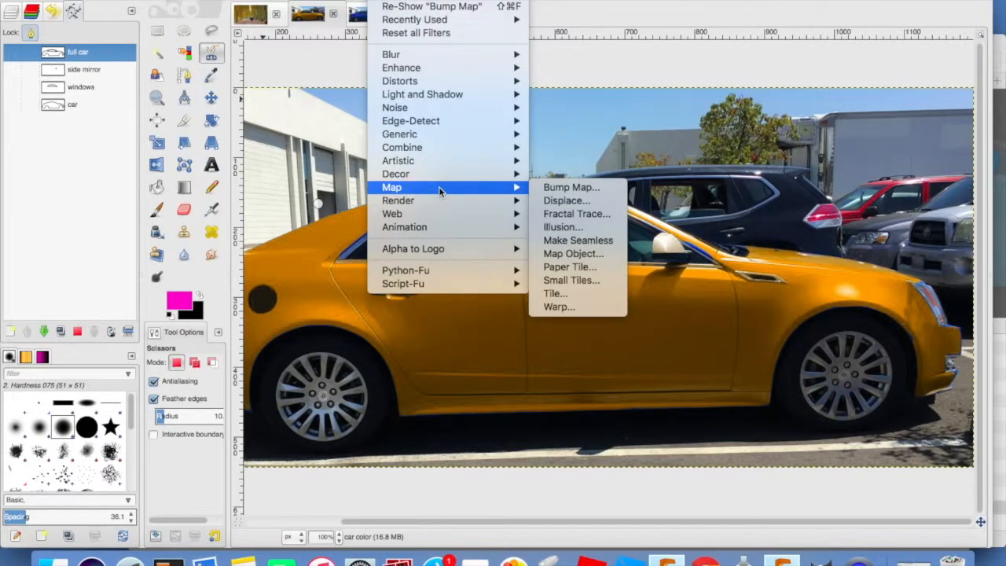
pyautogui.click(559, 187)
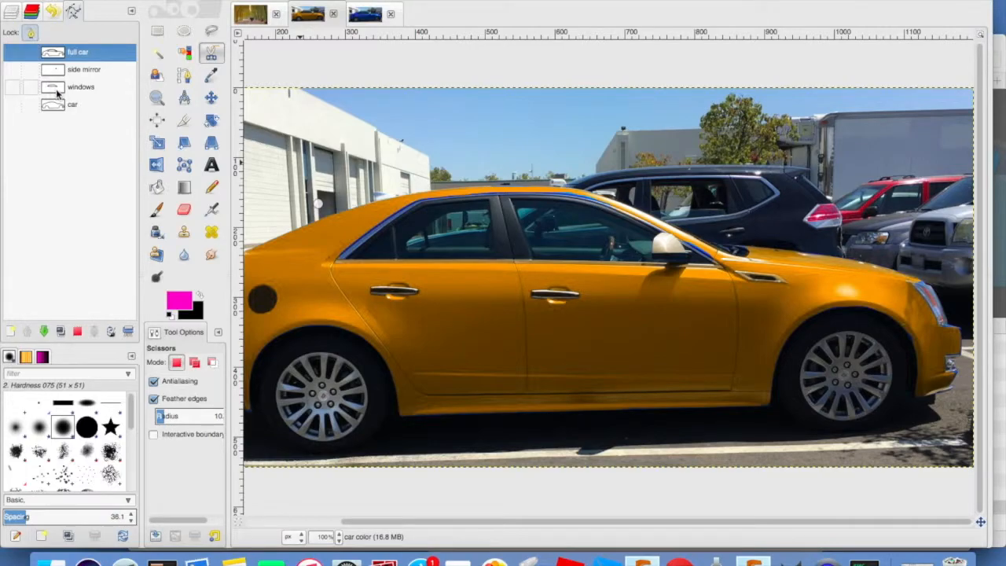
pyautogui.click(7, 10)
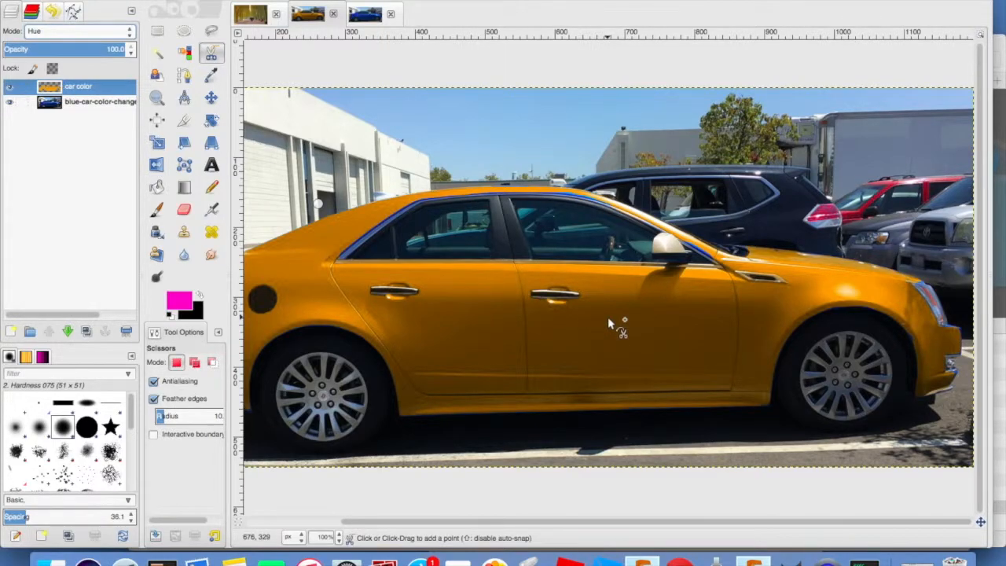
# Switch to the unedited blue car image with the Ellipse Select tool and make the blue-car-color-change-wrap-02.jpg layer active.
pyautogui.click(183, 30)
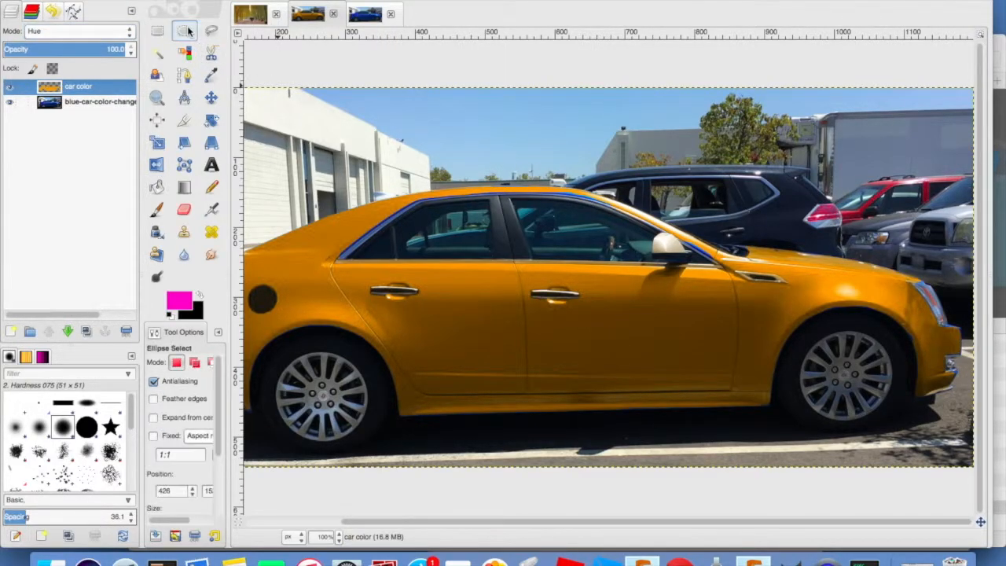
pyautogui.hscroll(-5, 448, 169)
pyautogui.hscroll(5, 448, 170)
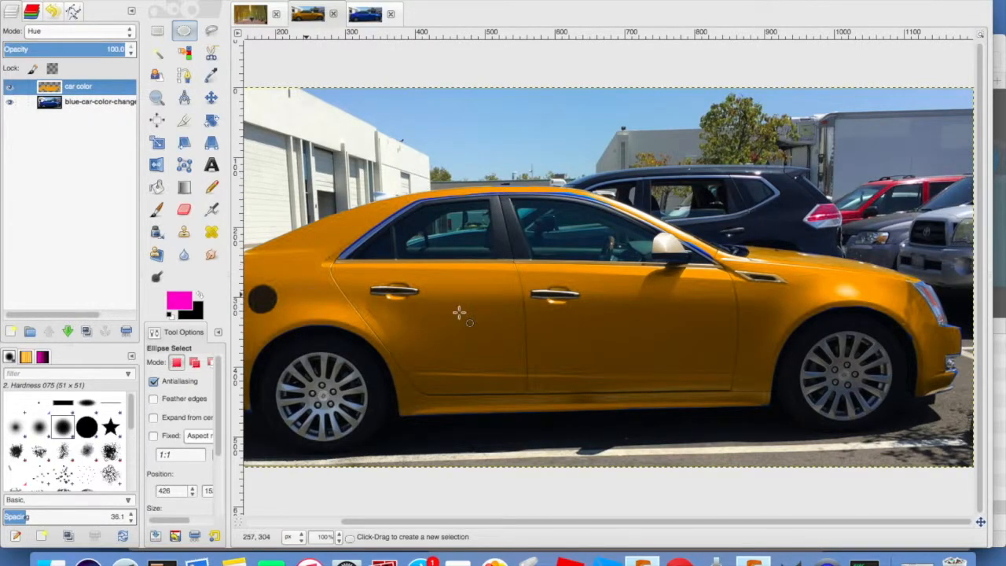
pyautogui.hscroll(-5, 672, 302)
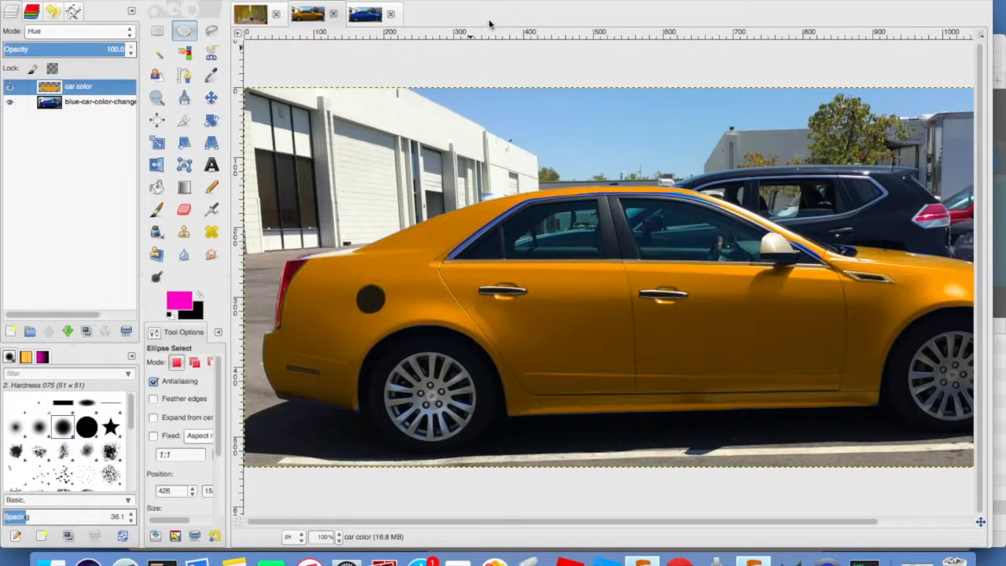
pyautogui.click(368, 14)
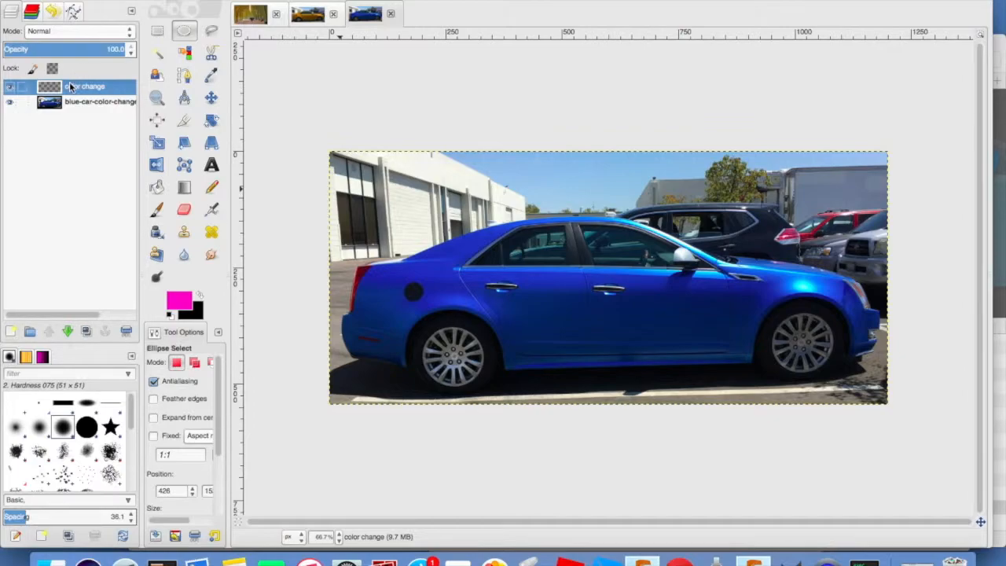
pyautogui.click(73, 104)
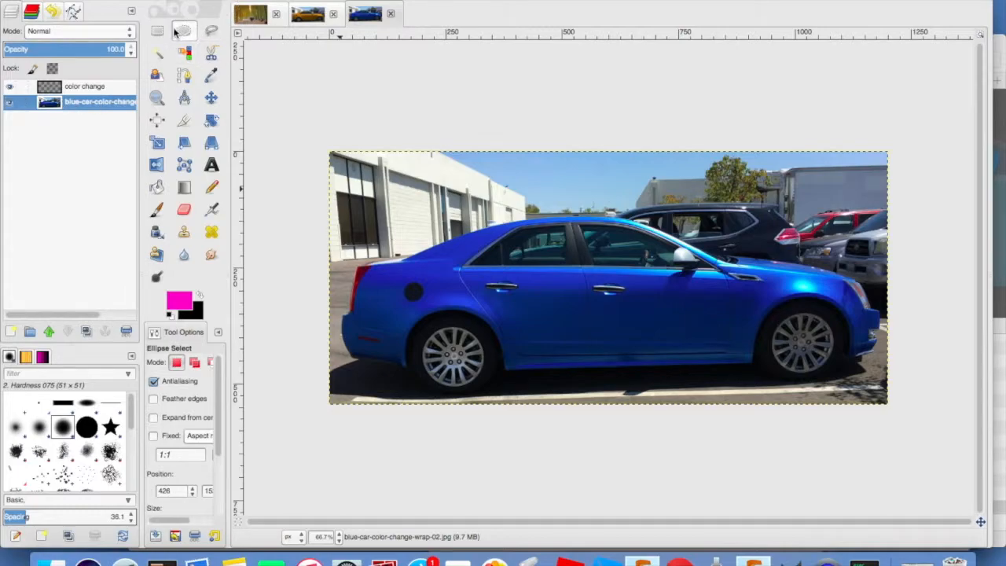
pyautogui.click(145, 1)
pyautogui.click(145, 1)
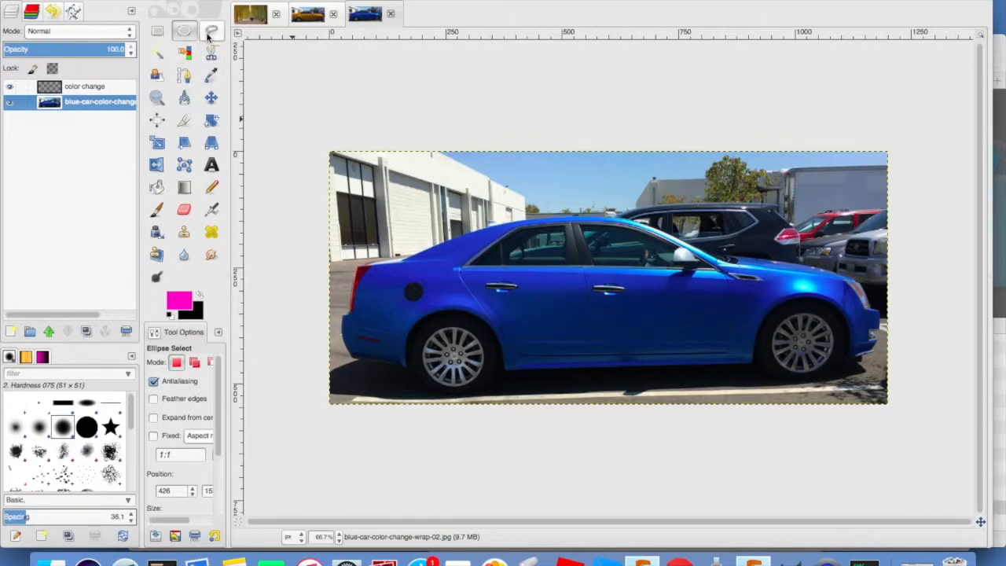
# Draw an elliptical selection over the blue car's doors.
pyautogui.moveTo(468, 196); pyautogui.dragTo(667, 337)
pyautogui.moveTo(669, 213); pyautogui.dragTo(632, 277)
pyautogui.press('Return')
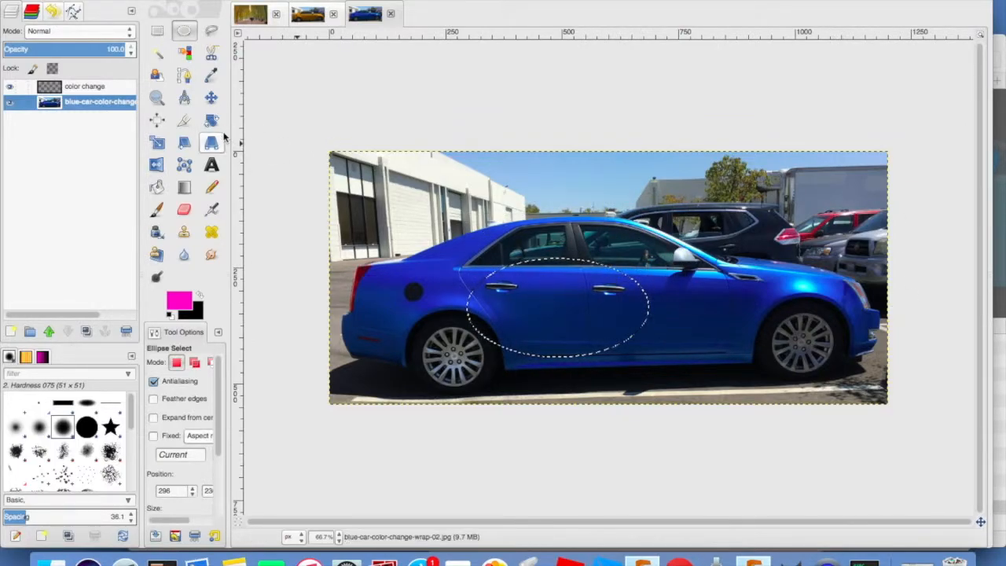
# Try a magenta bucket fill of the ellipse on the photo layer and undo it.
pyautogui.click(157, 186)
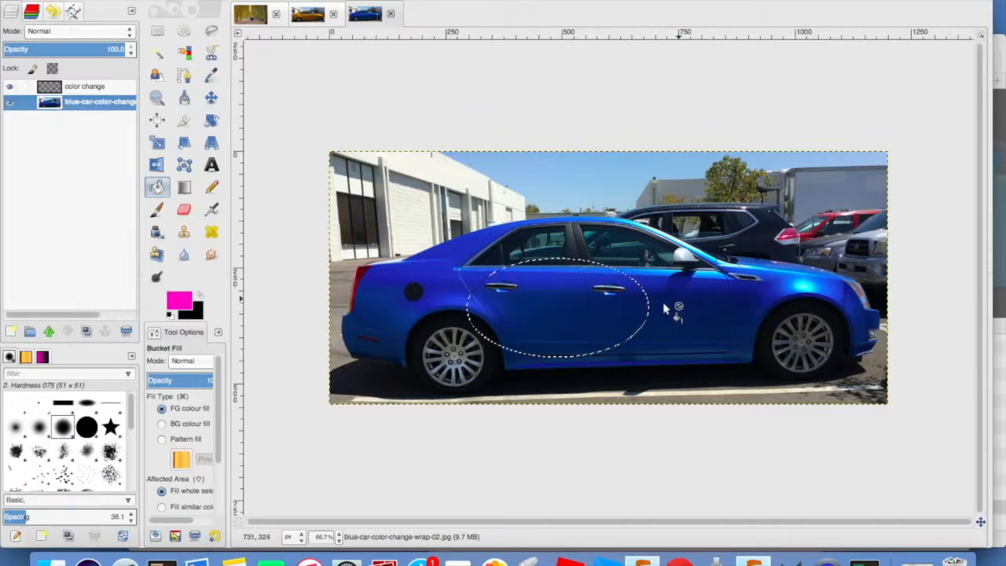
pyautogui.click(641, 313)
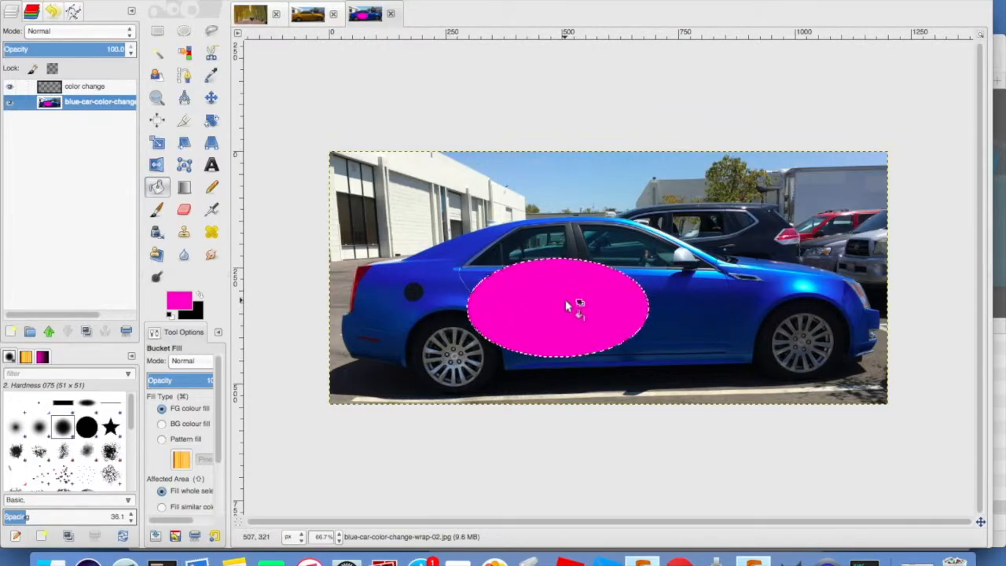
pyautogui.press('super+z')
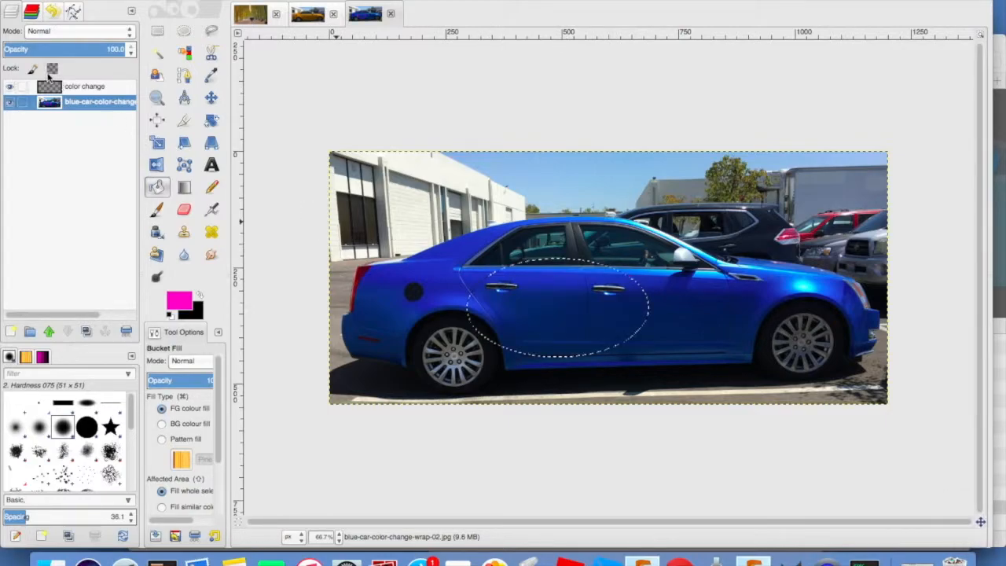
# Try the magenta bucket fill on the color change layer, undo it and clear the elliptical selection.
pyautogui.click(52, 86)
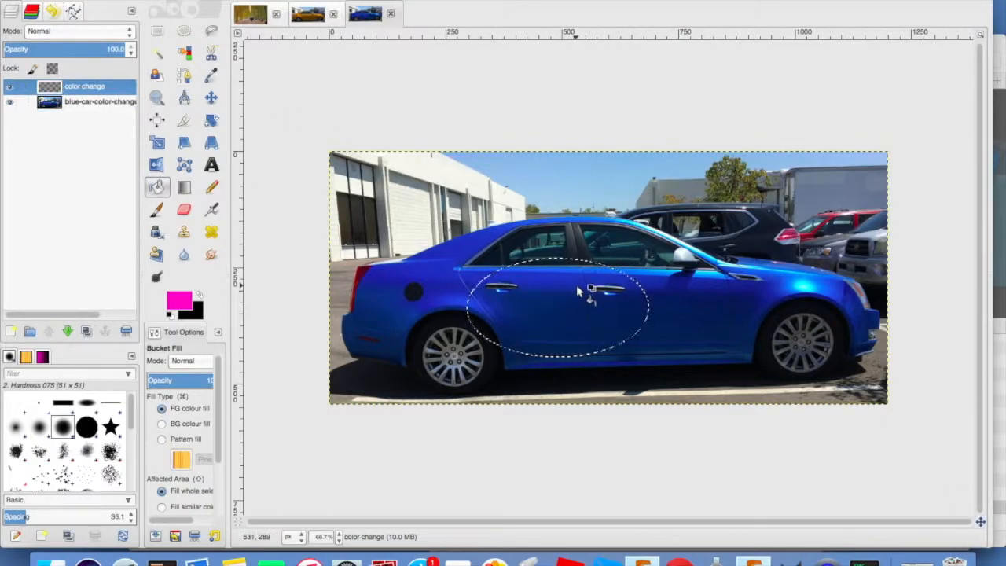
pyautogui.click(582, 286)
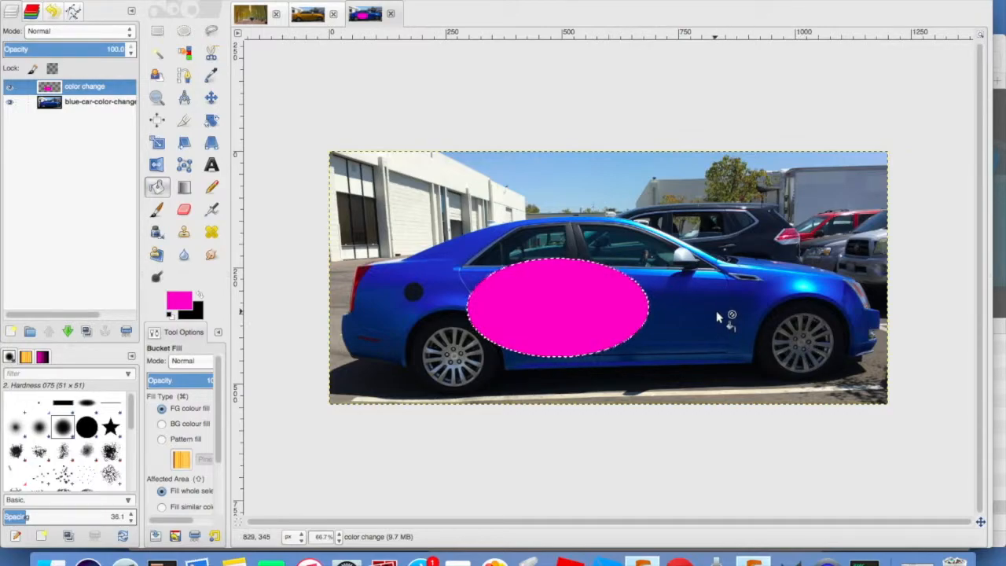
pyautogui.press('super+z')
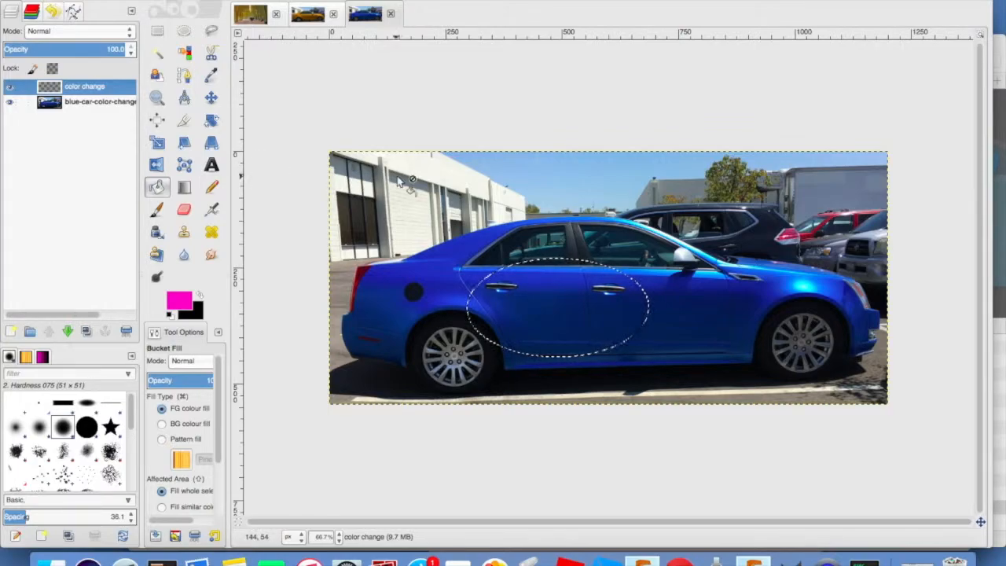
pyautogui.click(146, 1)
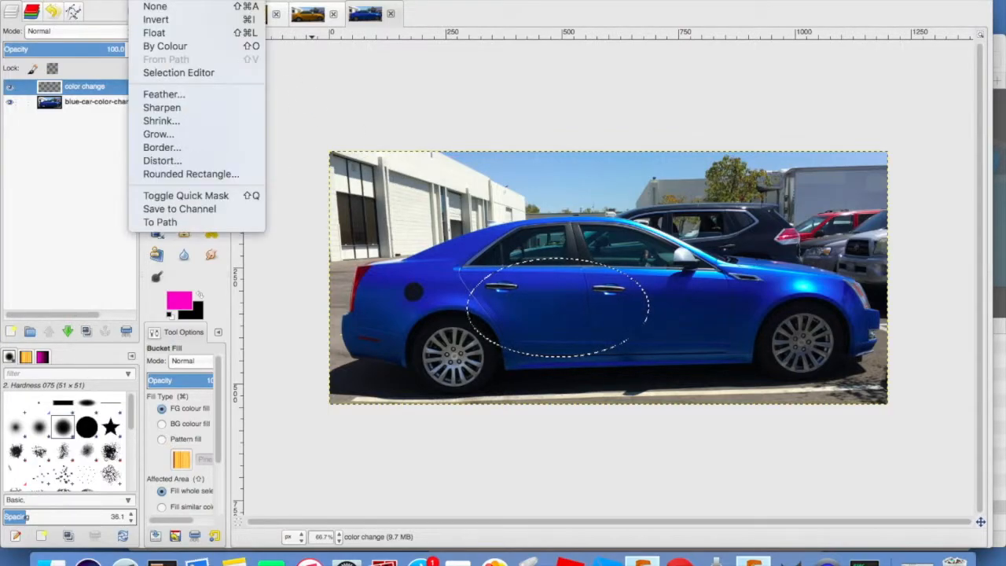
pyautogui.click(155, 6)
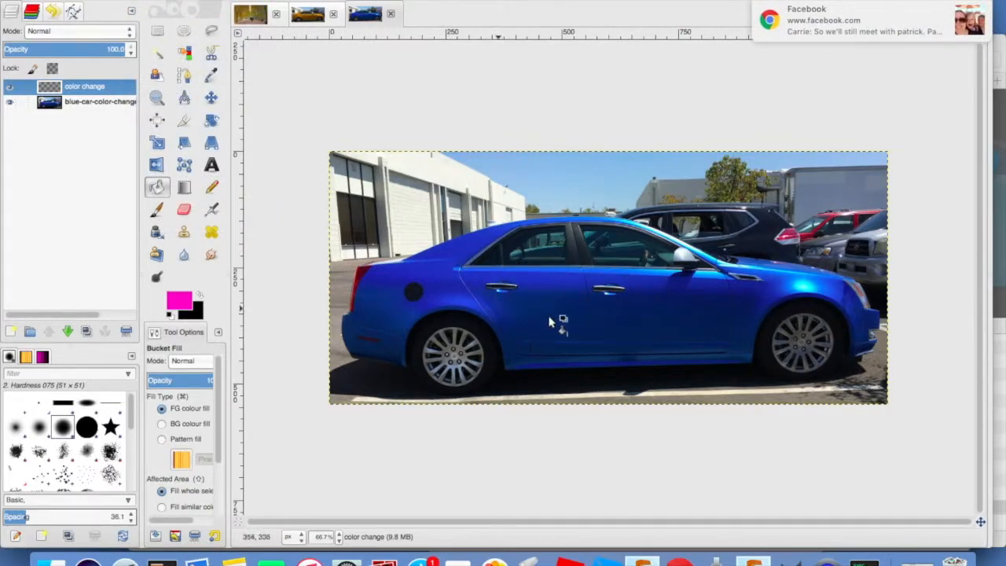
# Try a rough Free Select outline around the whole car body and clear that selection.
pyautogui.click(211, 31)
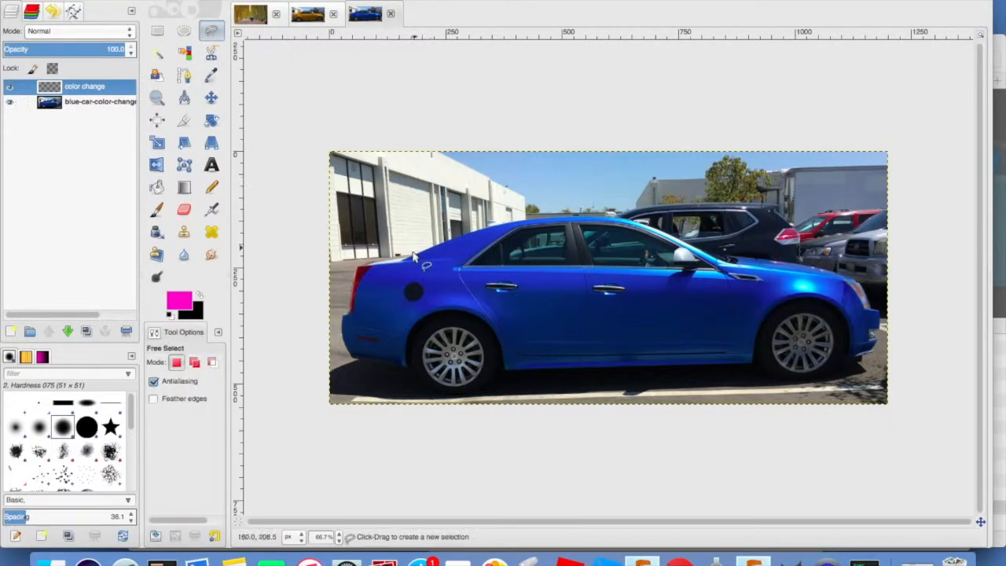
pyautogui.click(409, 263)
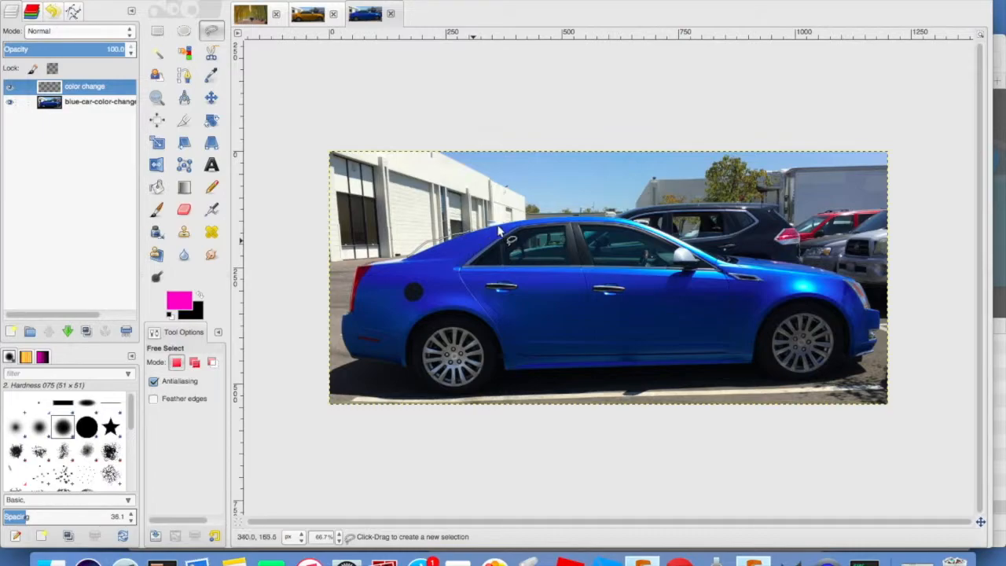
pyautogui.moveTo(510, 226)
pyautogui.mouseDown()
pyautogui.moveTo(617, 223)
pyautogui.moveTo(869, 301)
pyautogui.moveTo(859, 349)
pyautogui.moveTo(819, 300)
pyautogui.moveTo(738, 352)
pyautogui.moveTo(503, 373)
pyautogui.mouseUp()
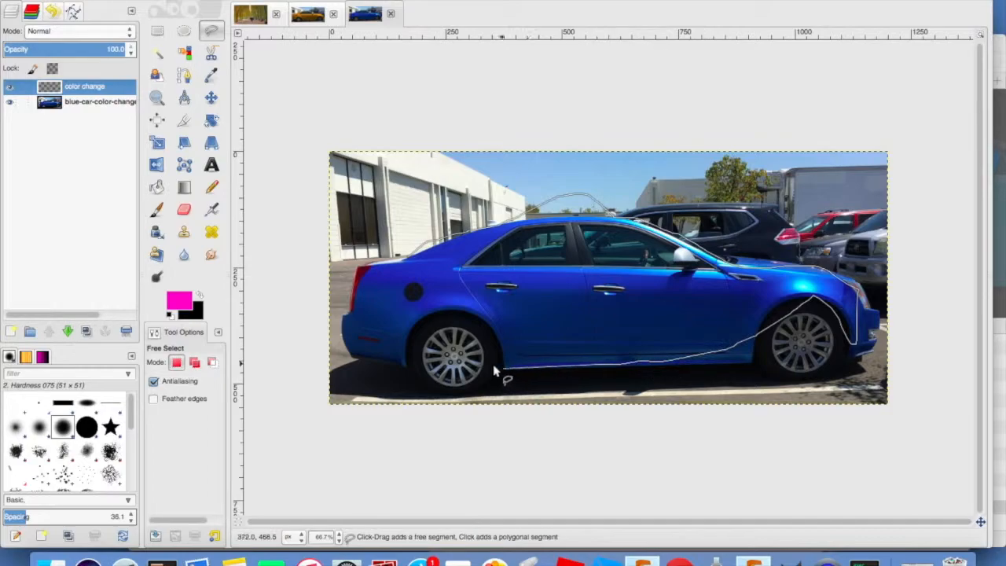
pyautogui.click(503, 368)
pyautogui.click(495, 318)
pyautogui.click(440, 318)
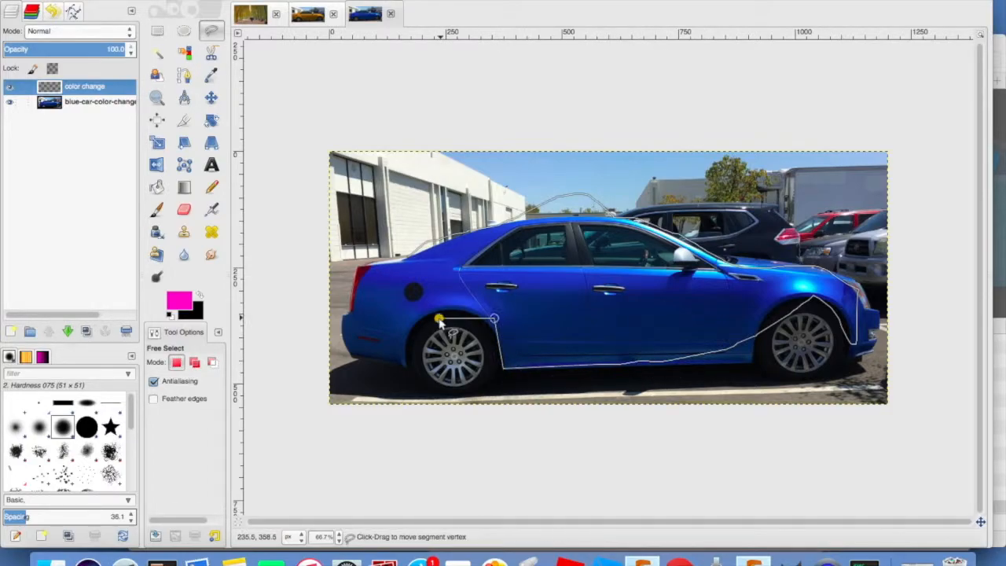
pyautogui.click(394, 348)
pyautogui.click(403, 360)
pyautogui.moveTo(367, 360)
pyautogui.mouseDown()
pyautogui.moveTo(340, 311)
pyautogui.moveTo(358, 307)
pyautogui.moveTo(381, 255)
pyautogui.moveTo(410, 264)
pyautogui.mouseUp()
pyautogui.click(410, 263)
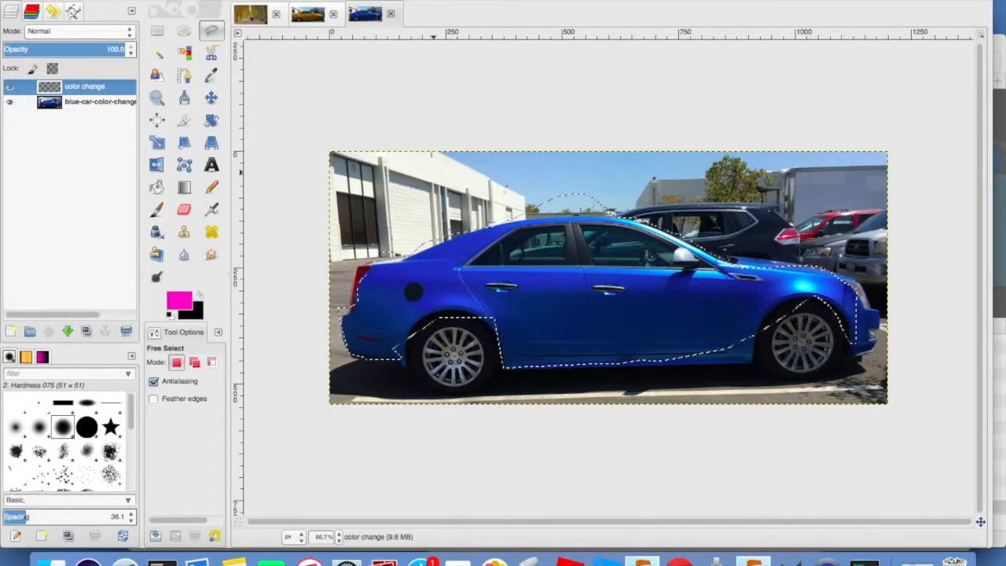
pyautogui.click(148, 1)
pyautogui.click(161, 5)
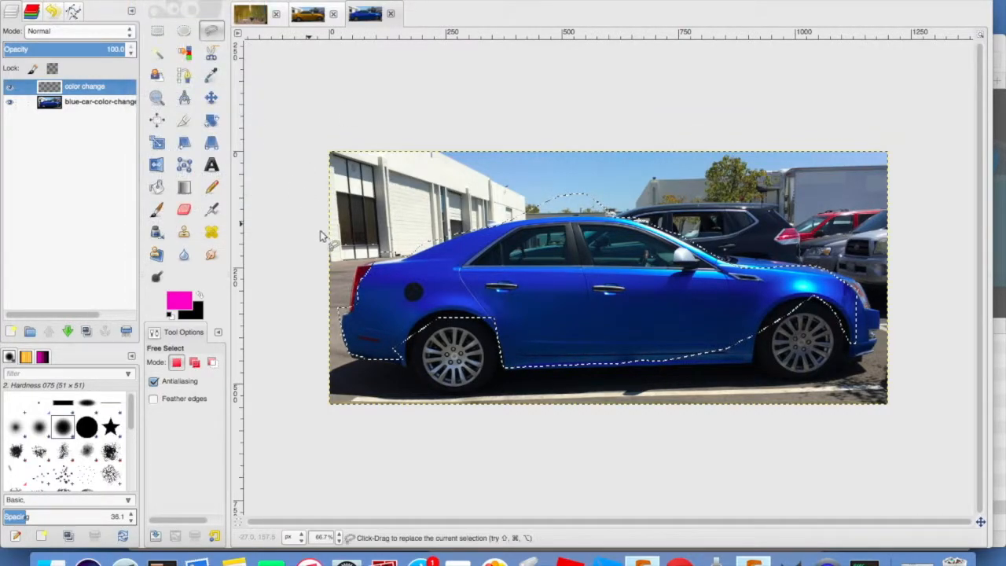
# On the blue car photo layer, trace with Scissors Select from the trunk's rear edge over the roof to the windshield base.
pyautogui.click(76, 103)
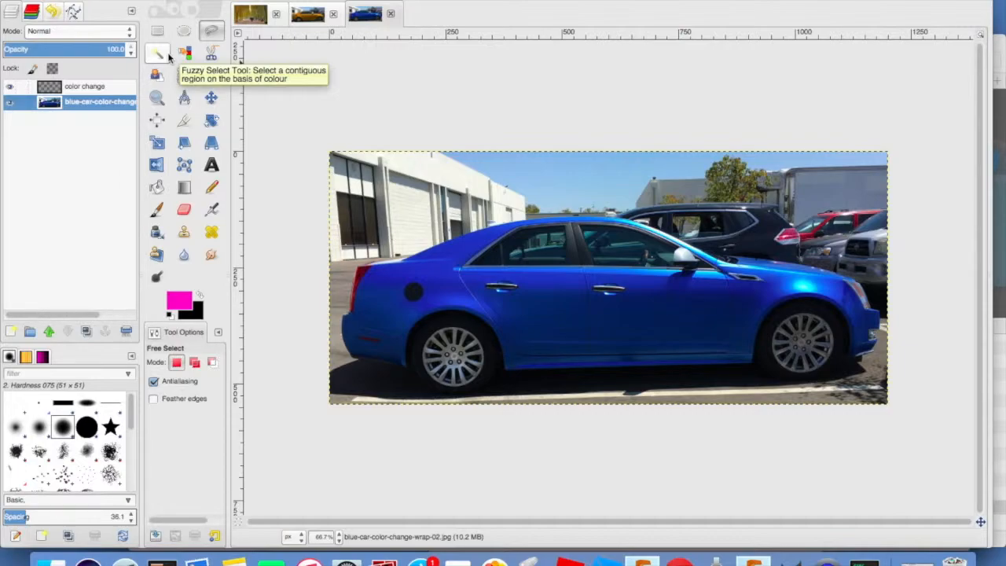
pyautogui.click(210, 55)
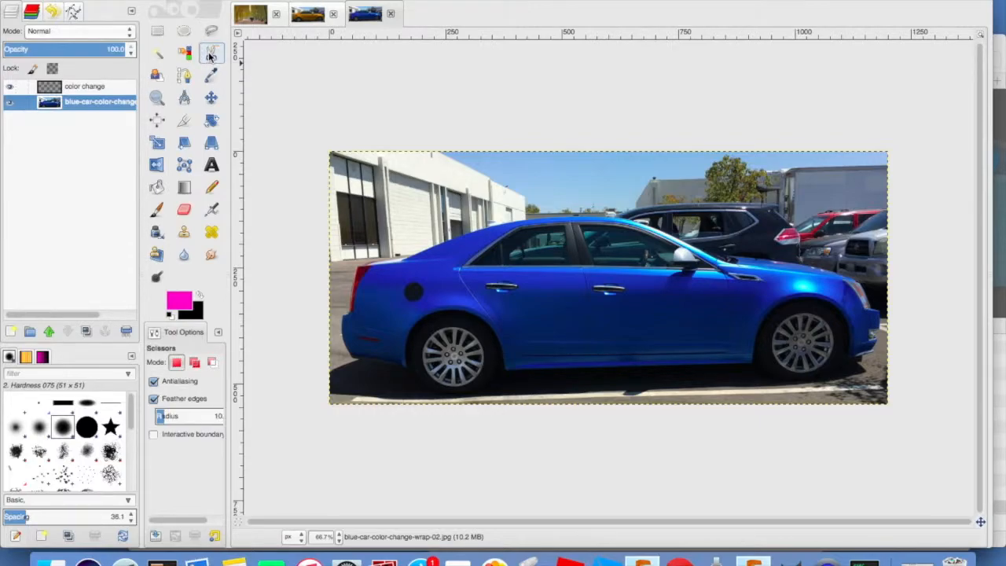
pyautogui.click(371, 263)
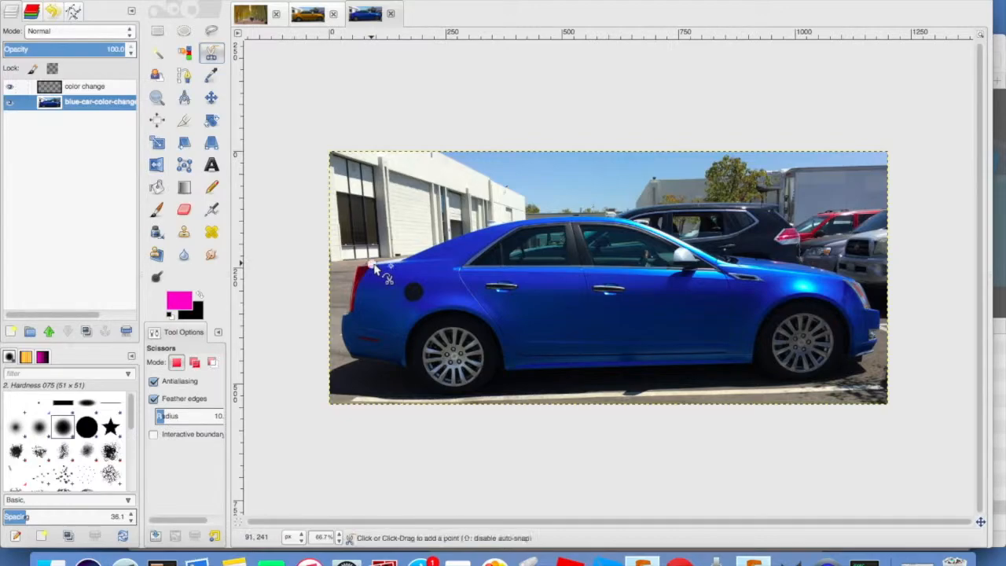
pyautogui.click(401, 260)
pyautogui.click(526, 223)
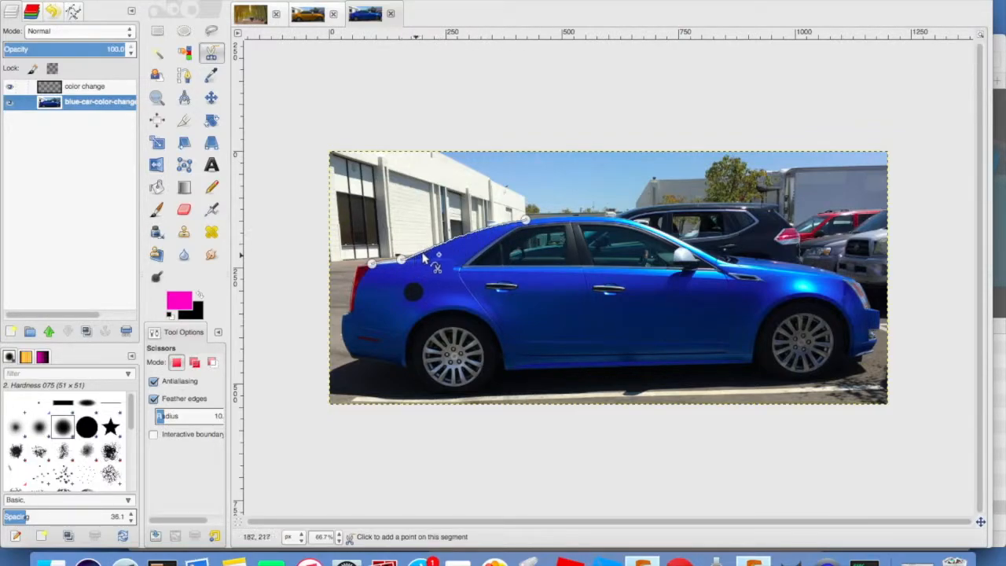
pyautogui.click(593, 215)
pyautogui.click(646, 224)
pyautogui.click(695, 247)
pyautogui.click(722, 263)
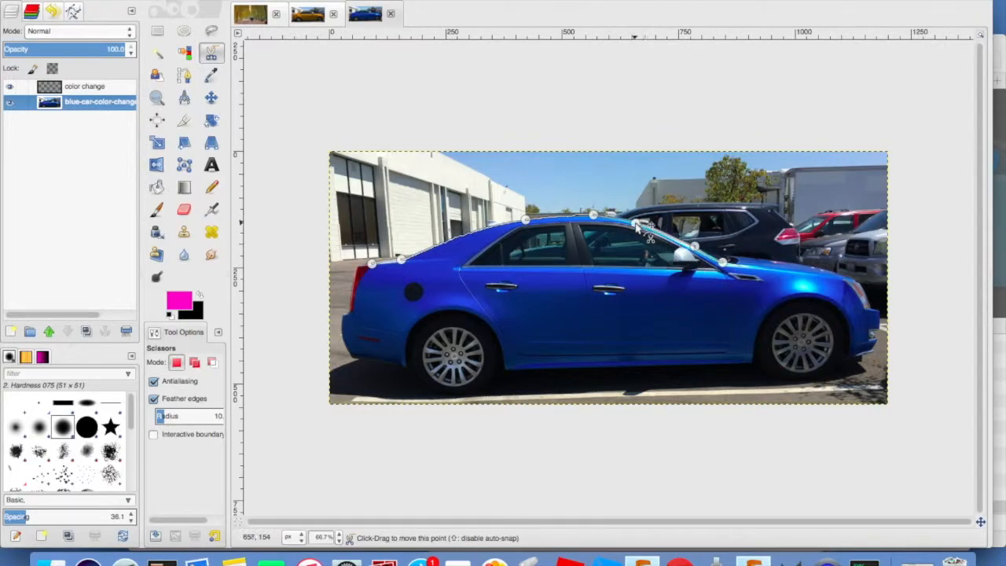
# Add extra Scissors points along the roof and rear slope so the outline follows the car's edge more closely.
pyautogui.click(576, 215)
pyautogui.click(561, 215)
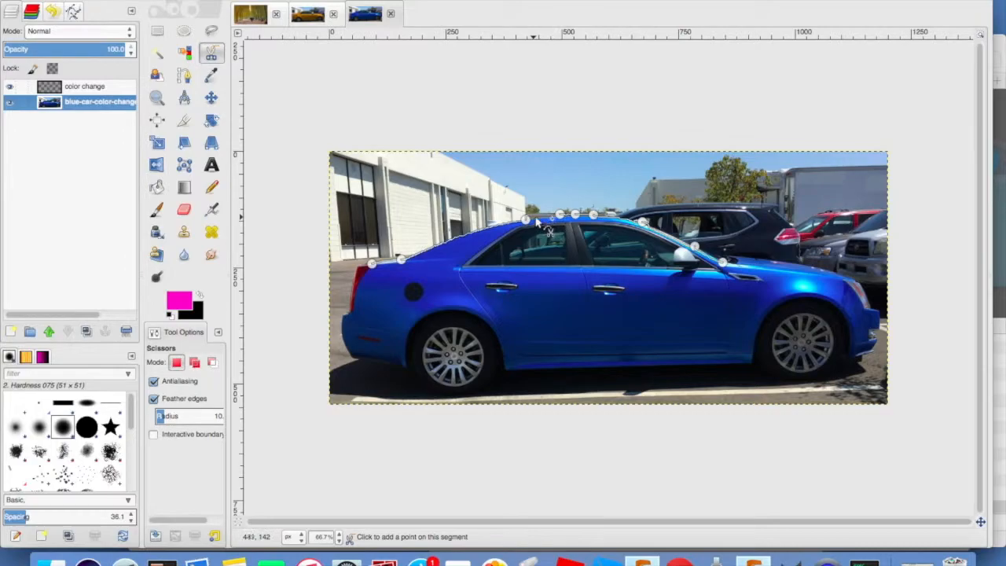
pyautogui.click(491, 235)
pyautogui.click(474, 231)
pyautogui.click(432, 246)
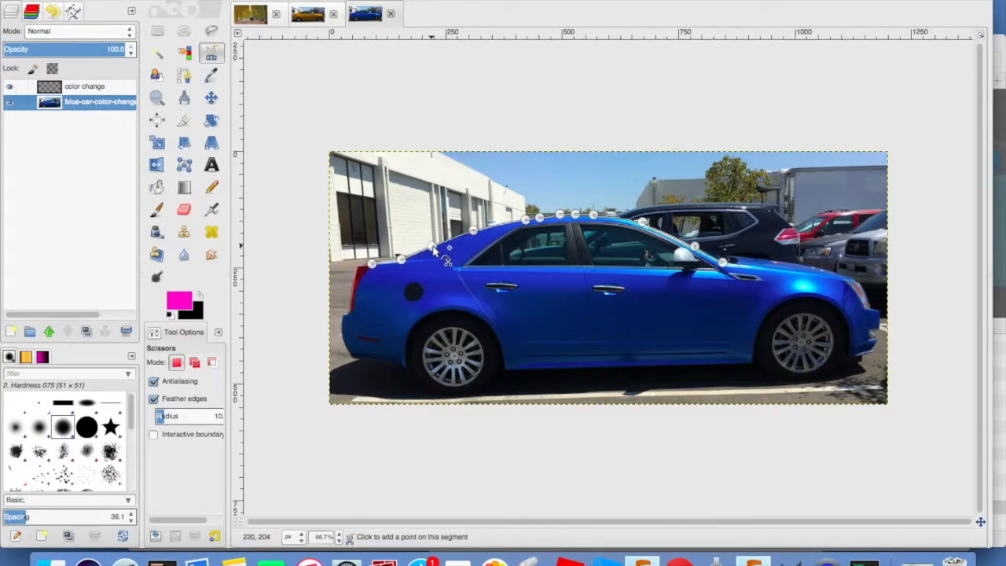
# Continue the Scissors outline from the windshield base along the hood to the top of the headlight.
pyautogui.click(736, 263)
pyautogui.moveTo(736, 263)
pyautogui.mouseDown()
pyautogui.moveTo(759, 239)
pyautogui.moveTo(731, 256)
pyautogui.mouseUp()
pyautogui.click(754, 256)
pyautogui.click(854, 279)
pyautogui.click(843, 281)
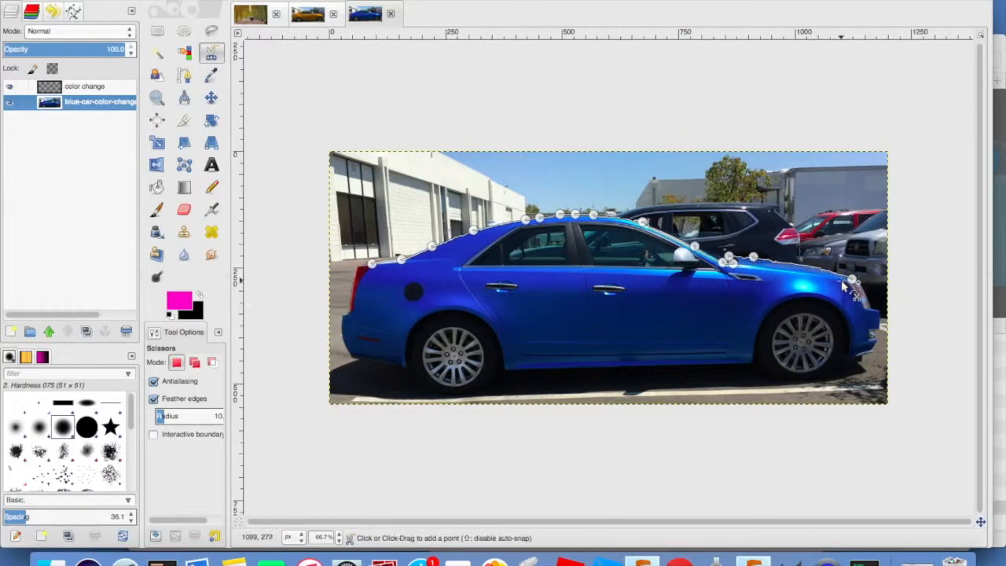
# Trace the Scissors outline around the headlight's lower edge and down the front bumper.
pyautogui.click(879, 311)
pyautogui.click(877, 327)
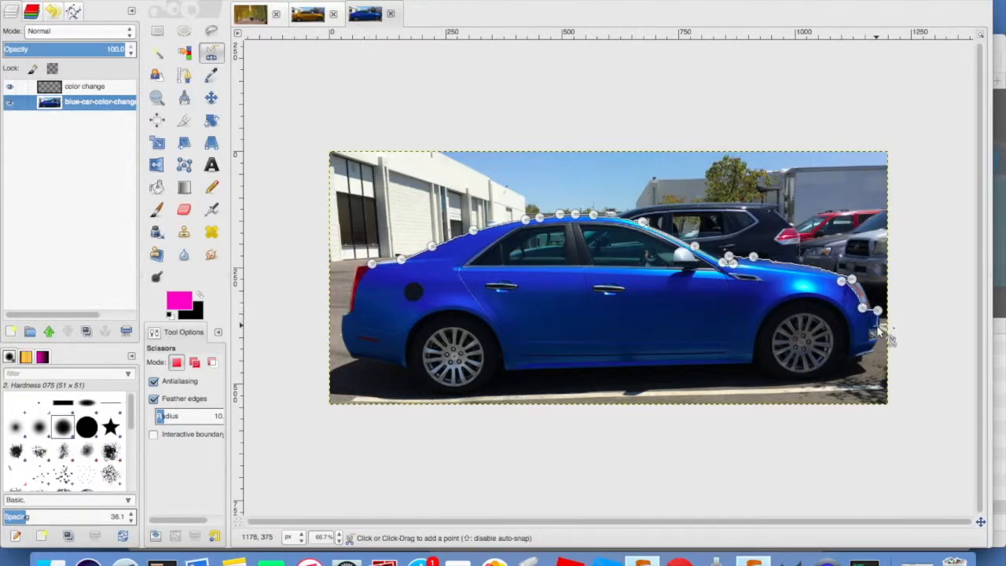
pyautogui.click(867, 329)
pyautogui.click(868, 340)
pyautogui.click(877, 336)
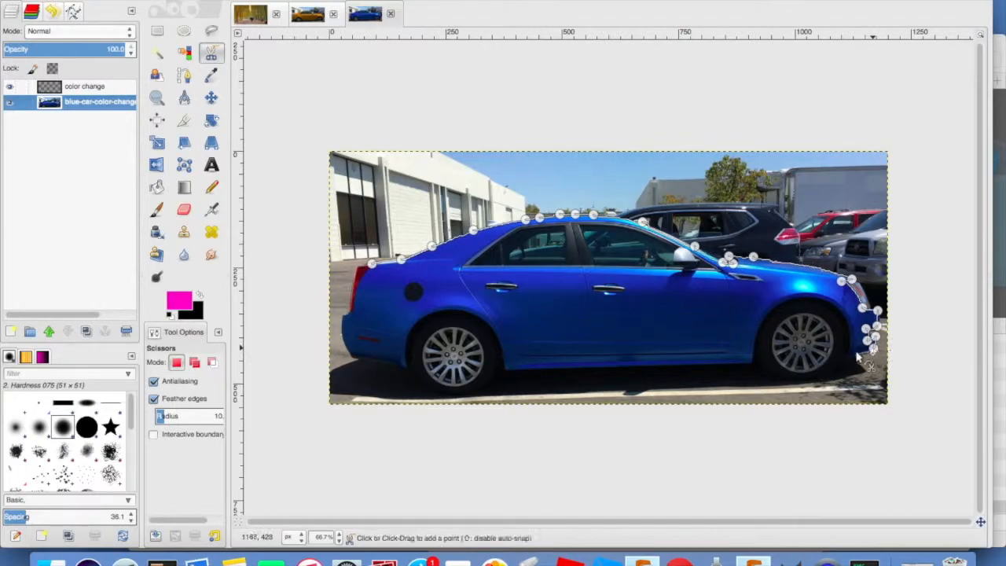
# Trace under the front bumper and around the front wheel arch to the start of the side sill.
pyautogui.click(846, 355)
pyautogui.click(835, 302)
pyautogui.moveTo(844, 340)
pyautogui.mouseDown()
pyautogui.moveTo(863, 295)
pyautogui.moveTo(846, 321)
pyautogui.mouseUp()
pyautogui.click(791, 299)
pyautogui.click(752, 363)
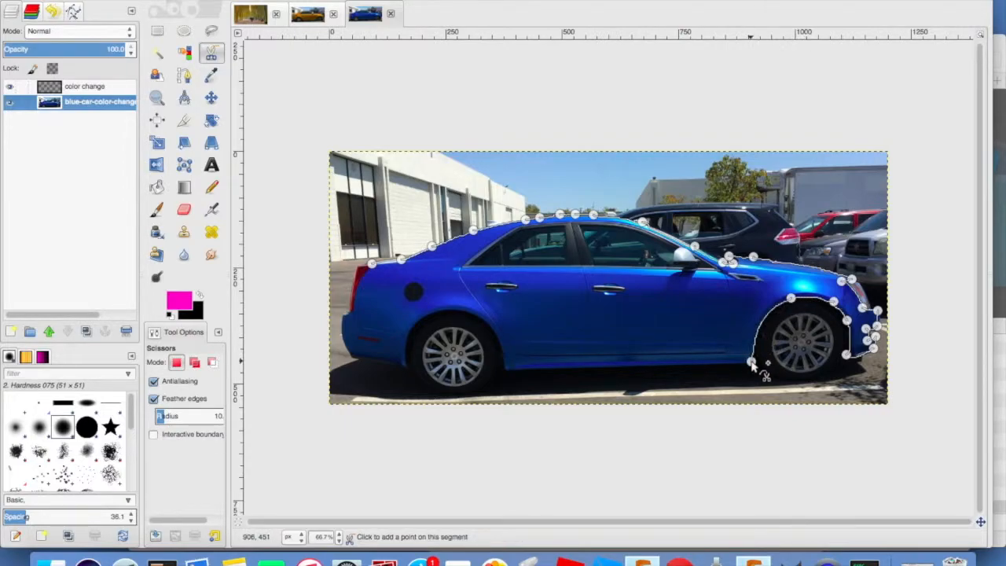
# Extend the Scissors outline along the side sill and around the rear wheel arch.
pyautogui.click(501, 364)
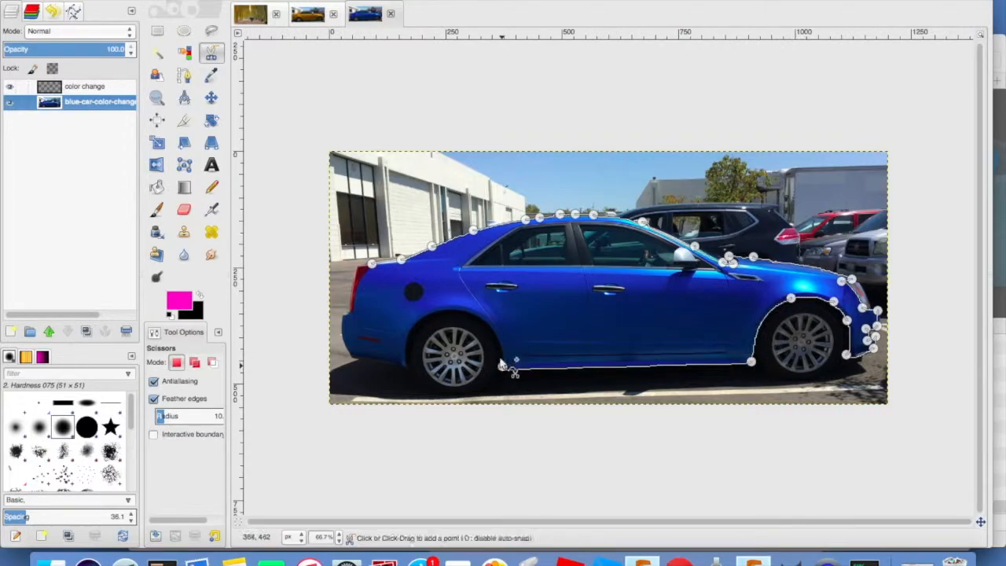
pyautogui.click(459, 309)
pyautogui.click(415, 322)
pyautogui.click(405, 366)
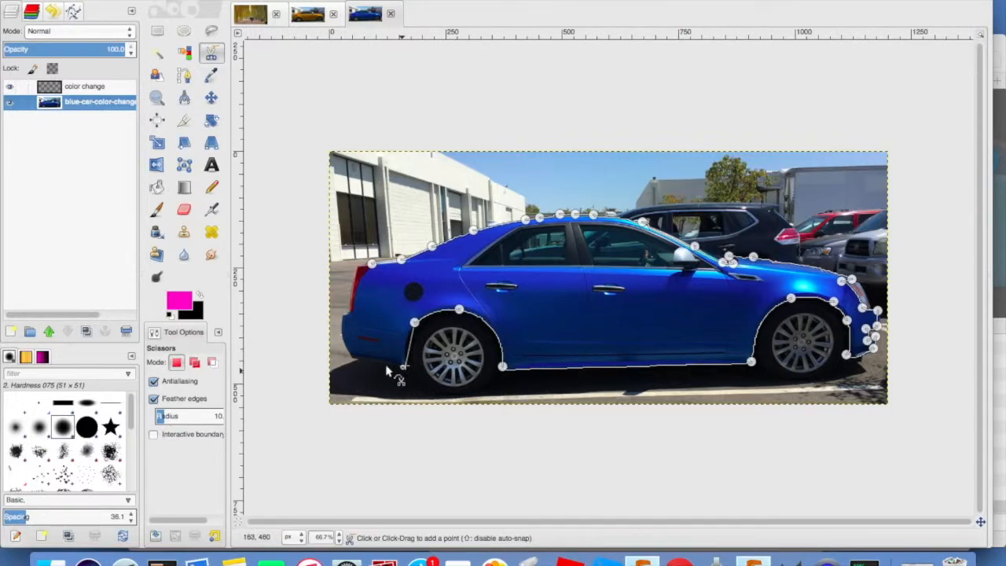
# Trace the rear bumper and inside the taillight, close the outline at its starting point and convert it to a selection.
pyautogui.click(349, 356)
pyautogui.click(347, 312)
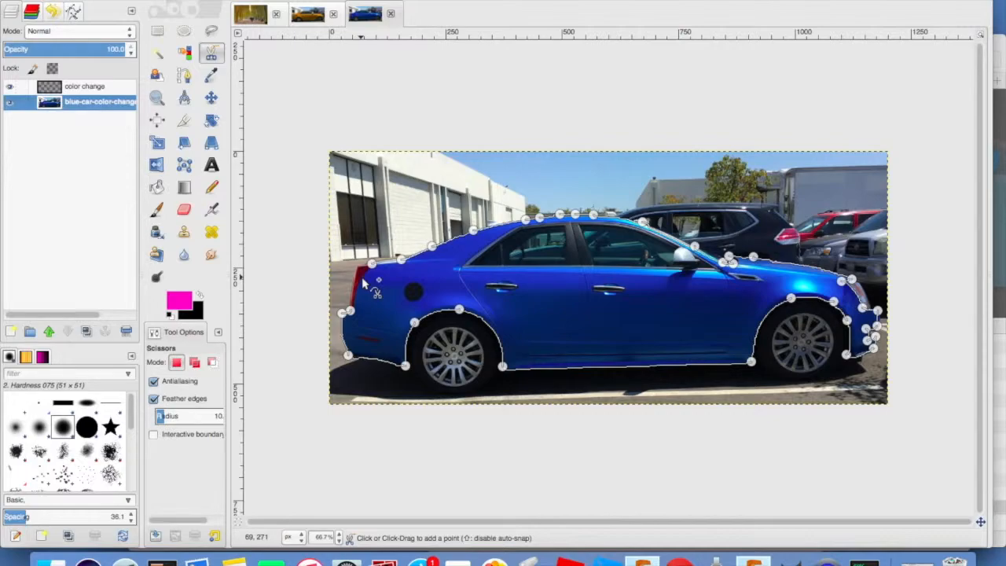
pyautogui.click(355, 288)
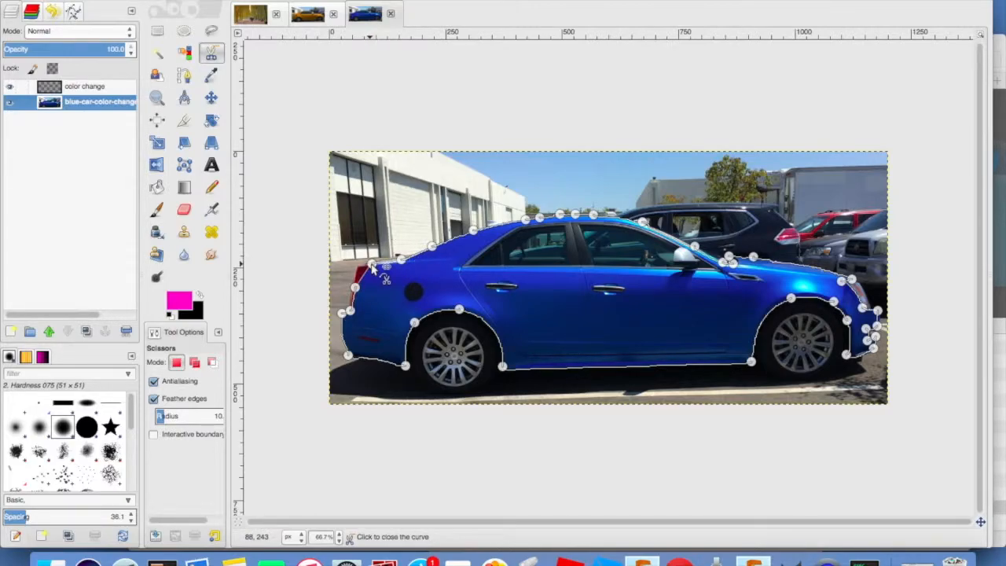
pyautogui.click(371, 265)
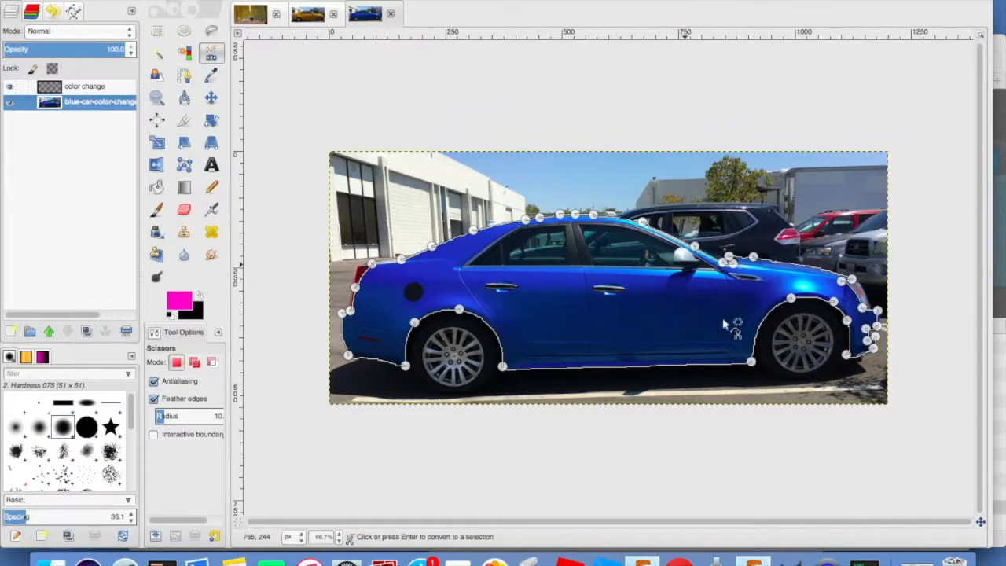
pyautogui.press('Return')
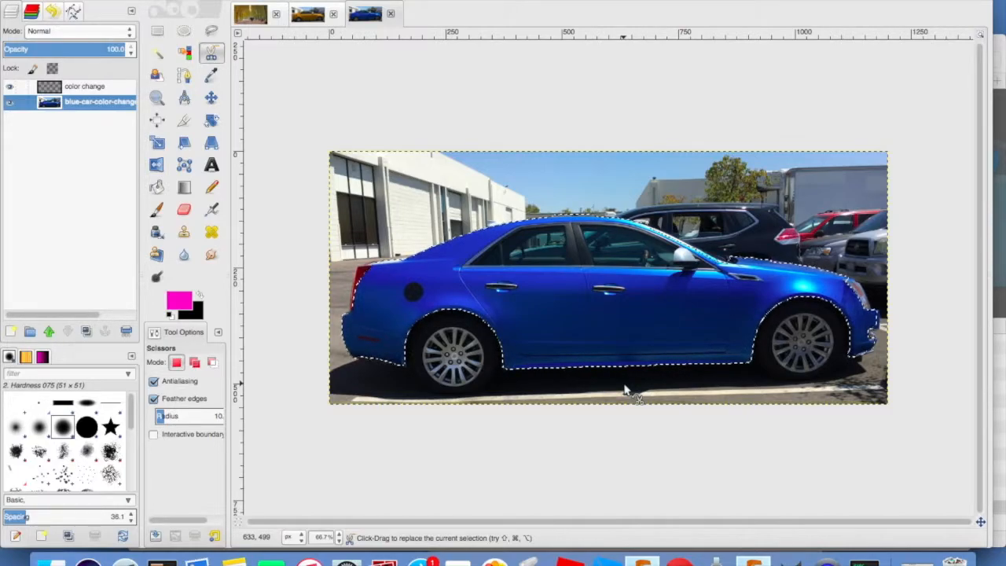
# Try a magenta bucket fill of the car body selection on the photo layer and undo it.
pyautogui.click(156, 186)
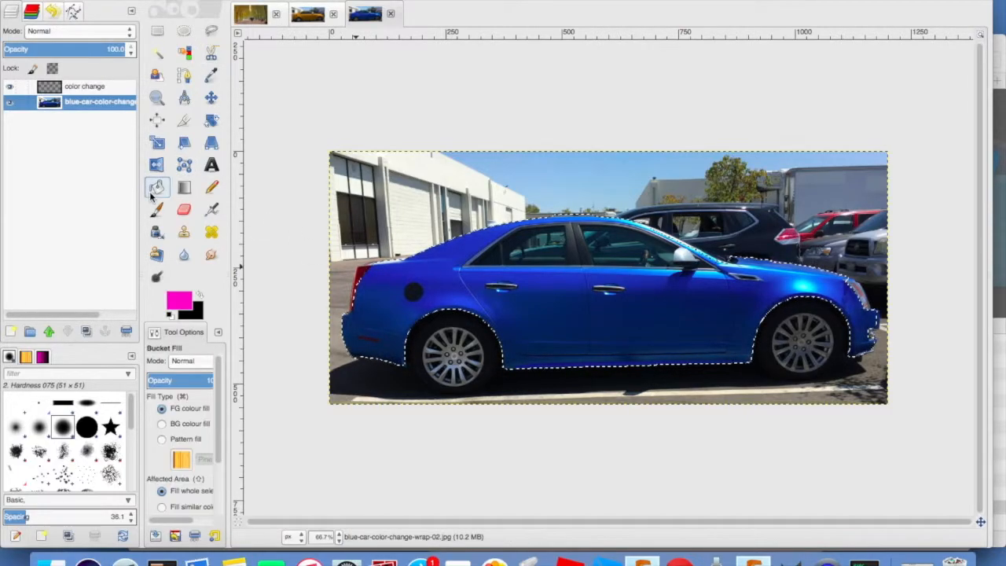
pyautogui.click(683, 312)
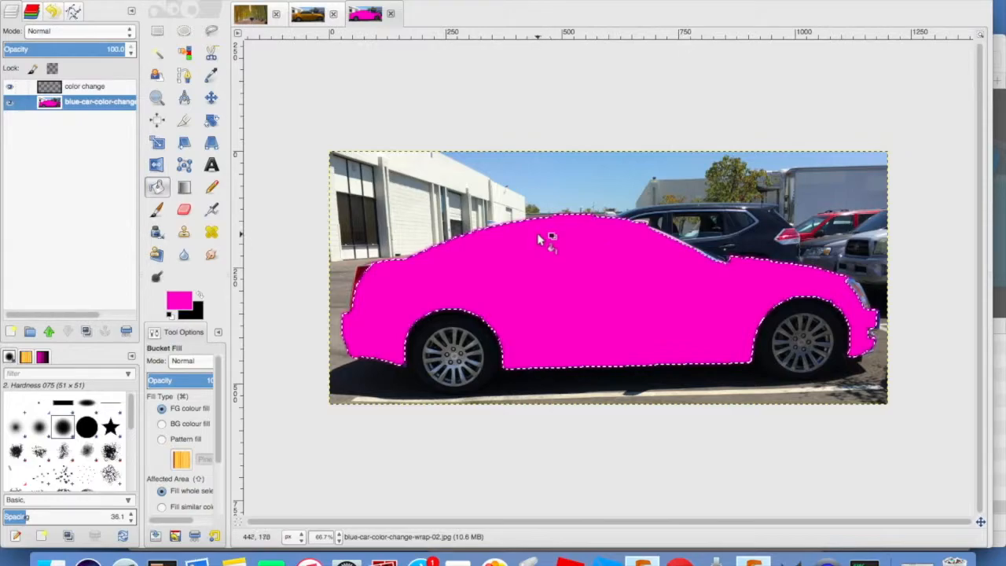
pyautogui.press('super+z')
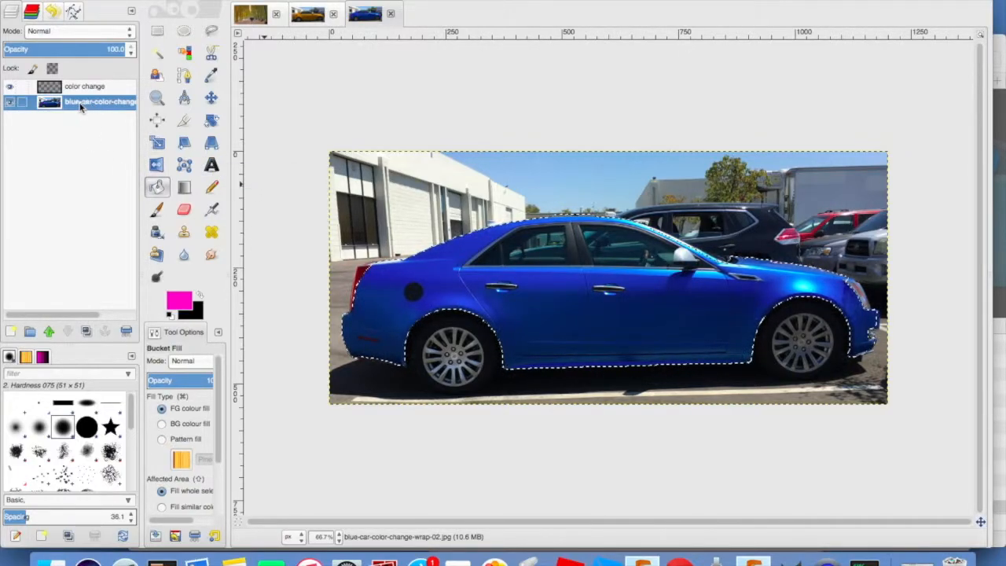
# Save the car body selection as a path and clear the selection from the image.
pyautogui.click(75, 13)
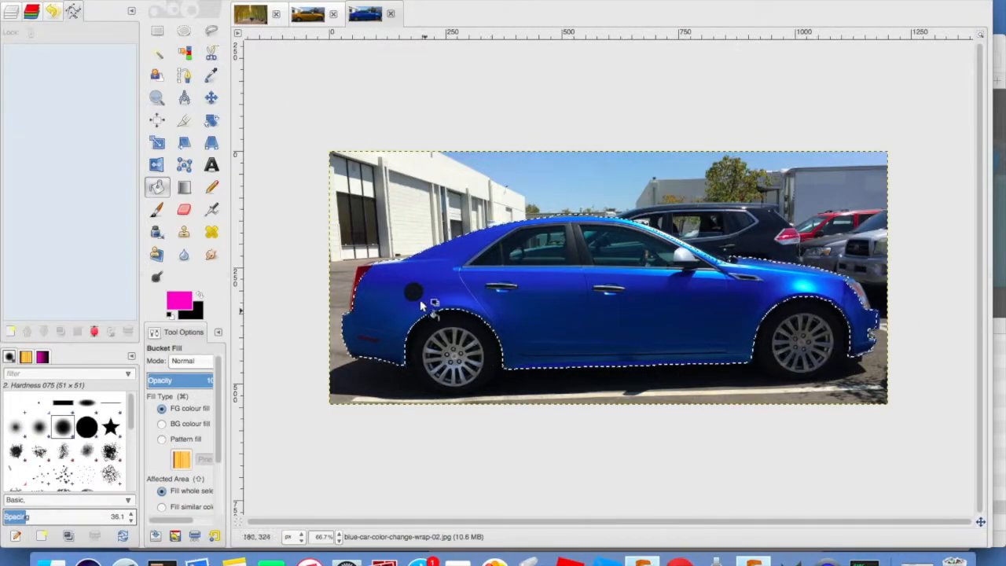
pyautogui.click(72, 11)
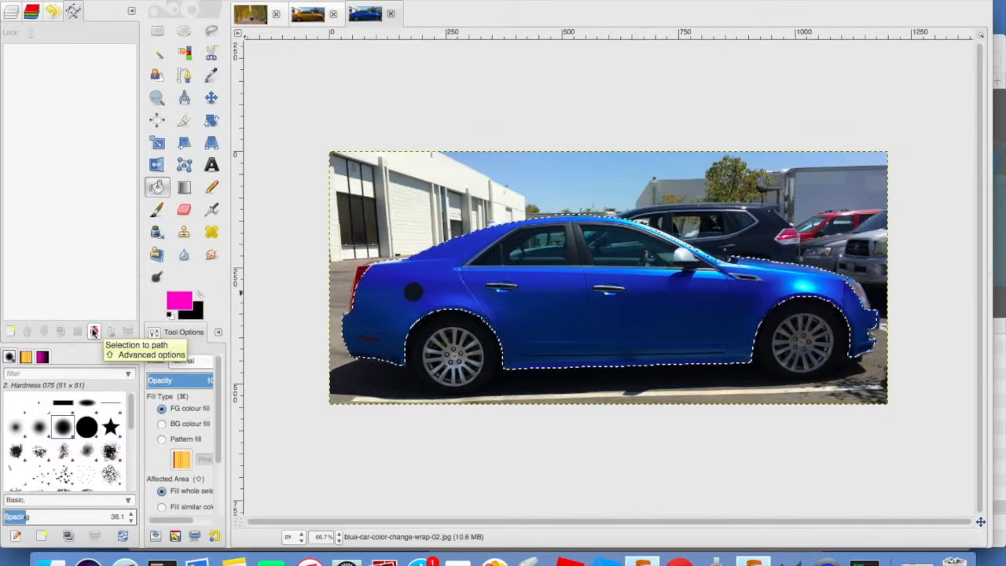
pyautogui.click(93, 333)
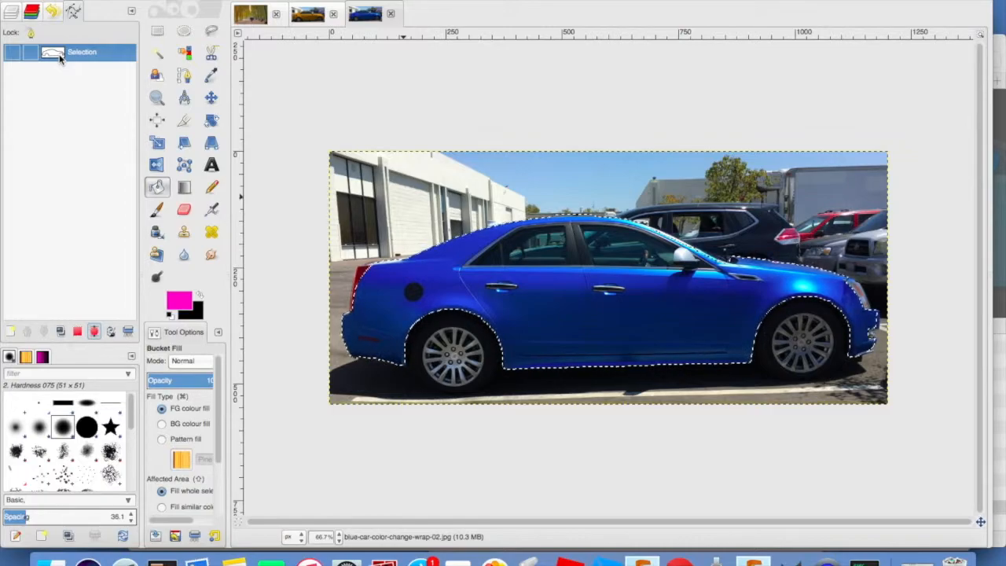
pyautogui.click(148, 2)
pyautogui.click(160, 5)
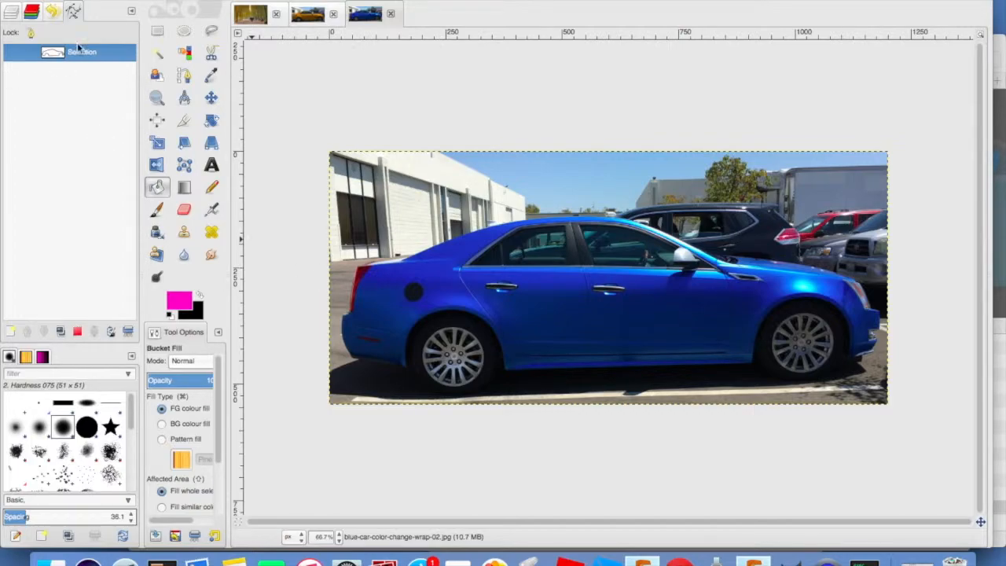
# Restore the car body selection from the saved path and rename that path "car".
pyautogui.click(77, 333)
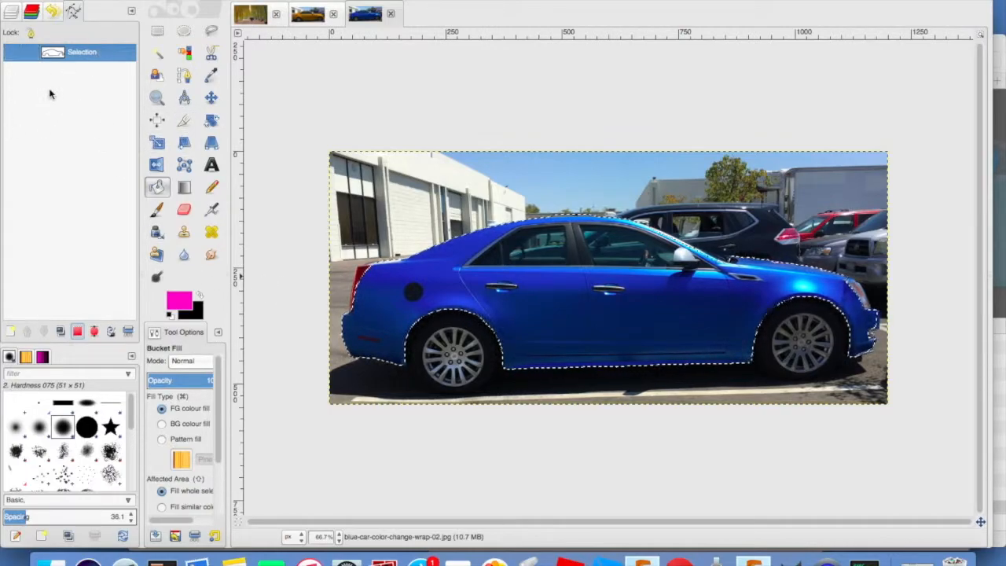
pyautogui.doubleClick(83, 51)
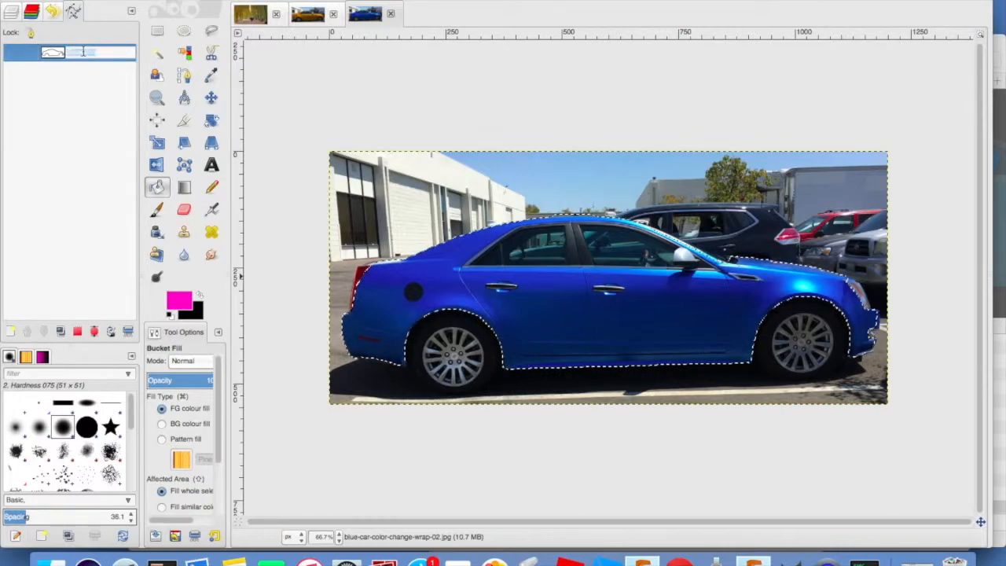
pyautogui.press('Return')
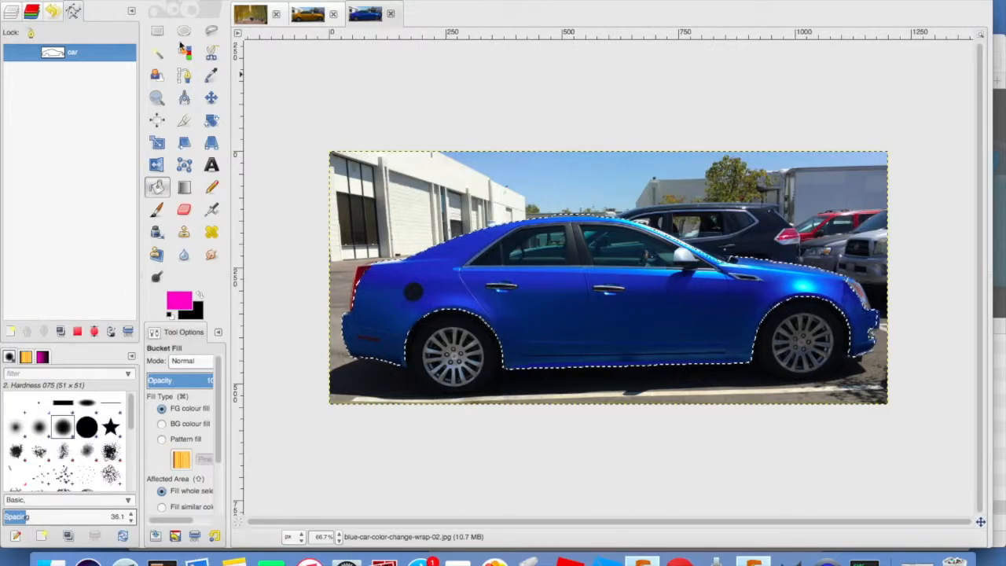
# Outline the car's side windows with Scissors Select, close the curve and convert it to a selection.
pyautogui.click(211, 53)
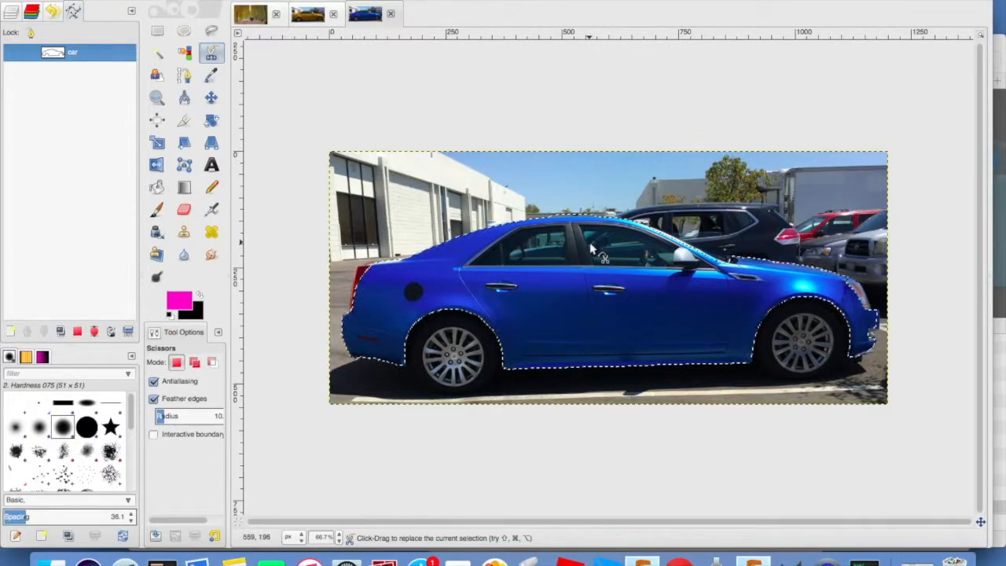
pyautogui.click(470, 264)
pyautogui.click(715, 268)
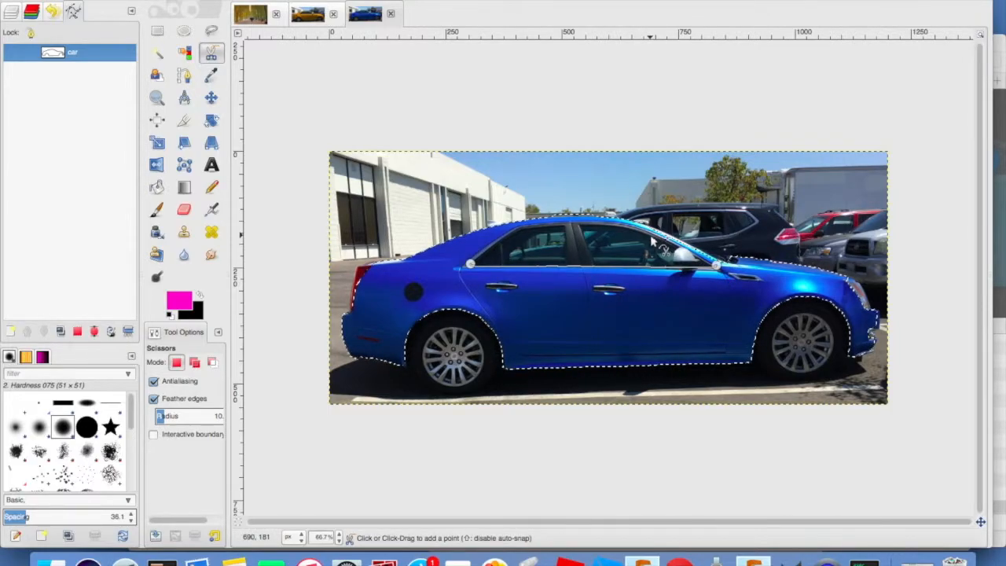
pyautogui.click(603, 222)
pyautogui.click(540, 222)
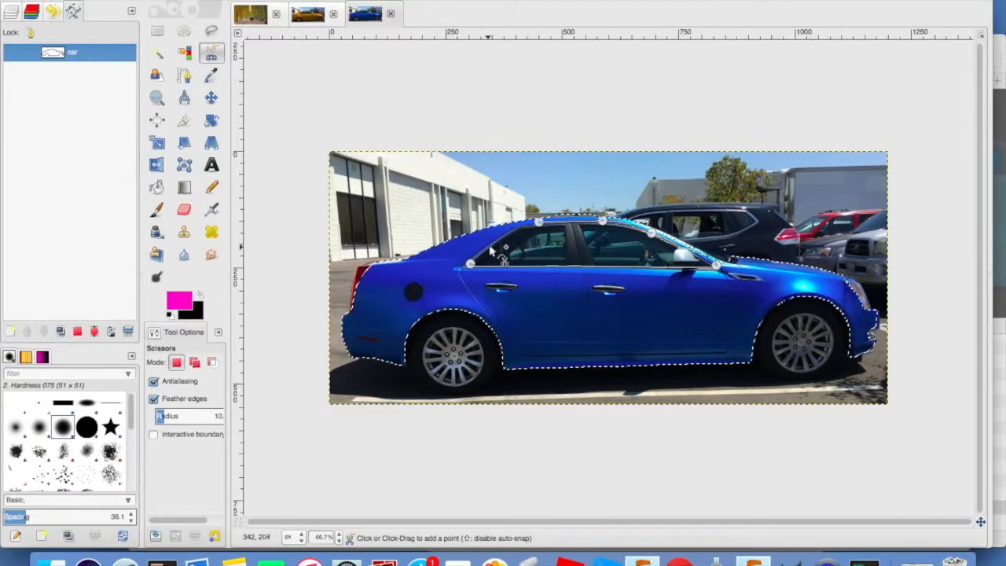
pyautogui.click(489, 244)
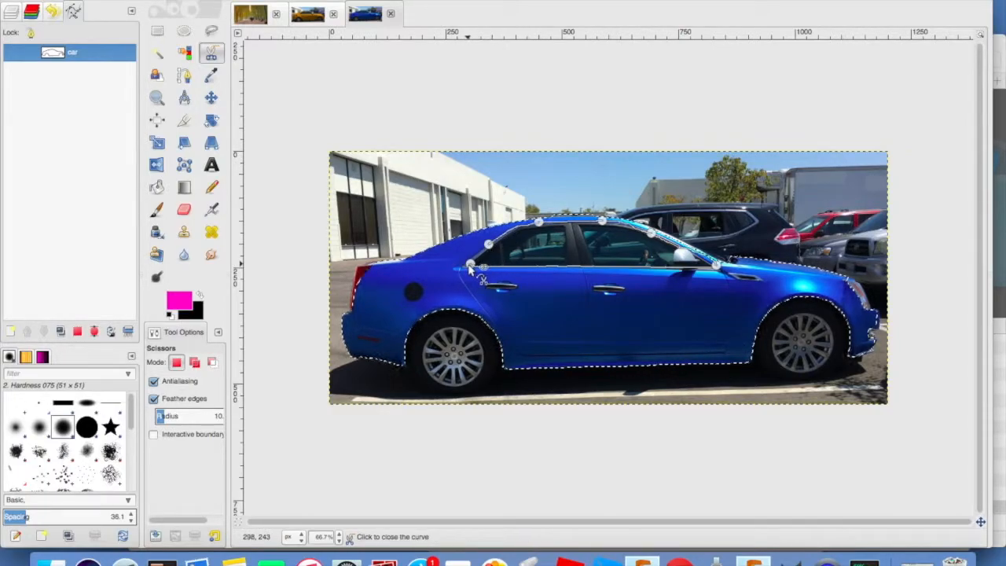
pyautogui.click(470, 264)
pyautogui.press('Return')
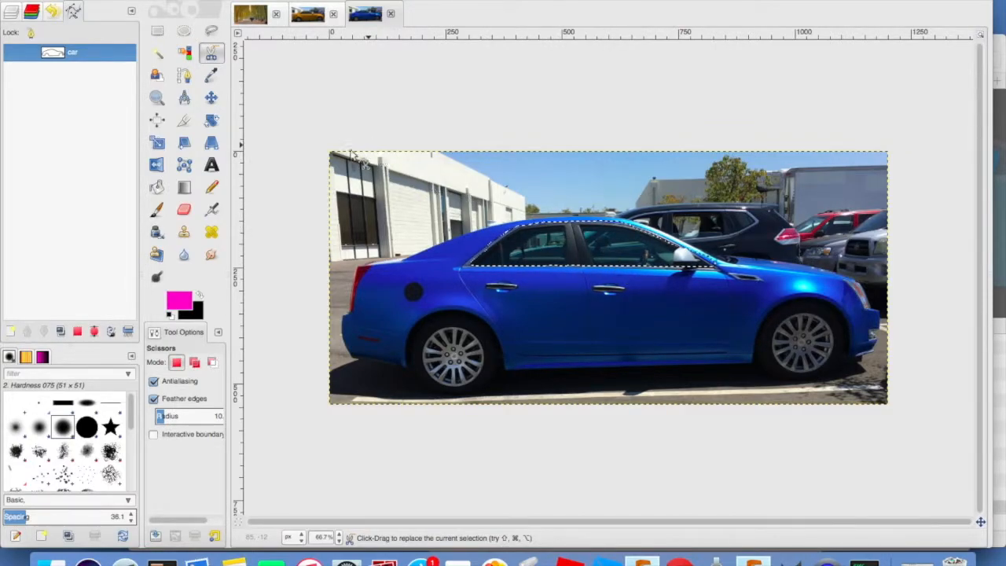
# Save the side window selection as a path and name it "windows".
pyautogui.click(93, 333)
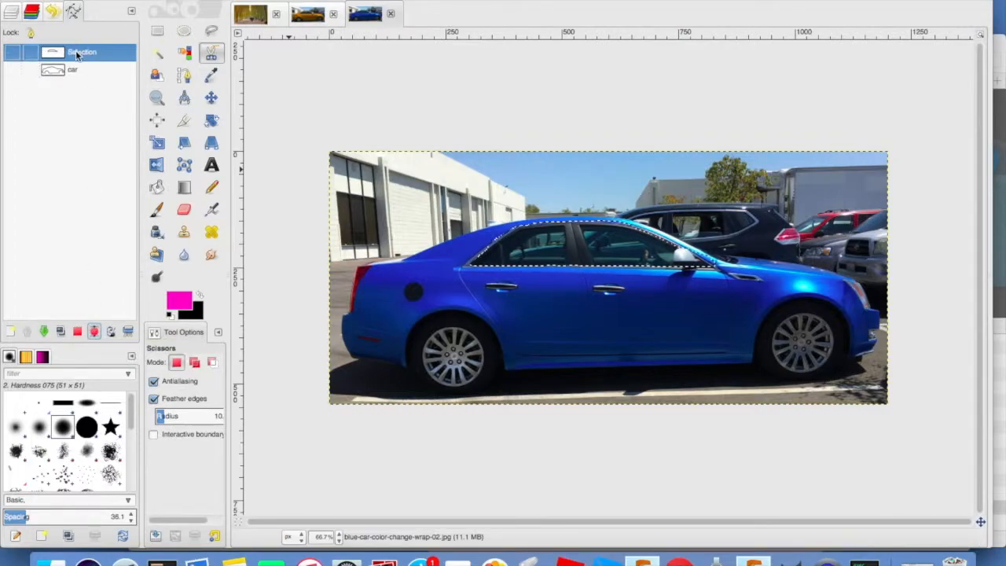
pyautogui.doubleClick(77, 54)
pyautogui.write('windows')
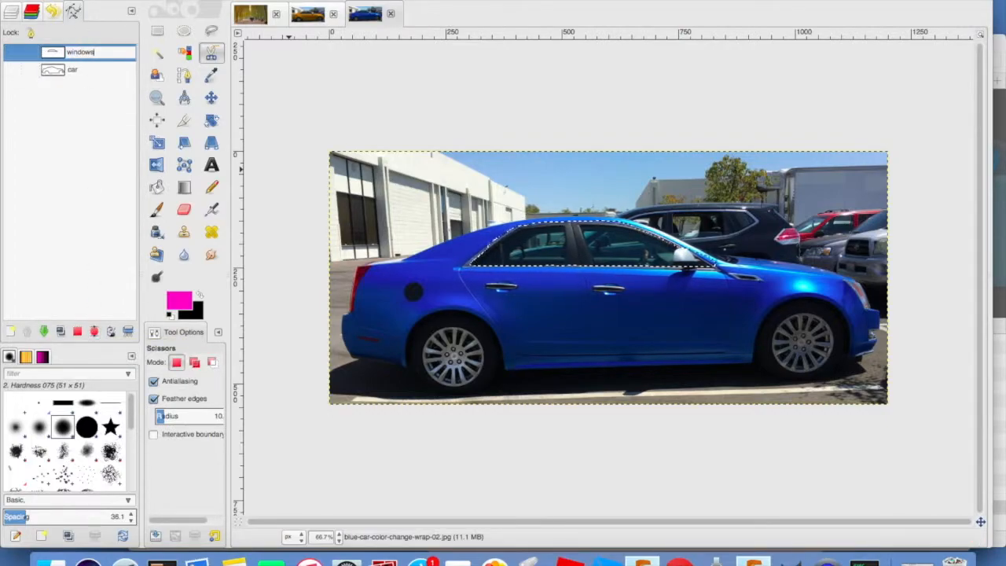
pyautogui.press('Return')
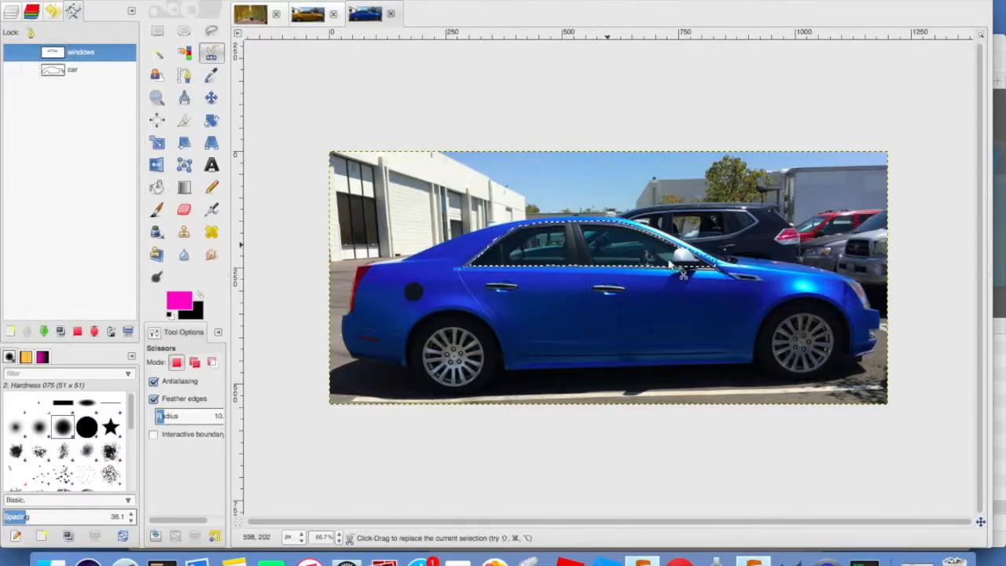
# Outline the car's side mirror as a new path with the Paths tool and save the resulting selection as a path.
pyautogui.click(186, 75)
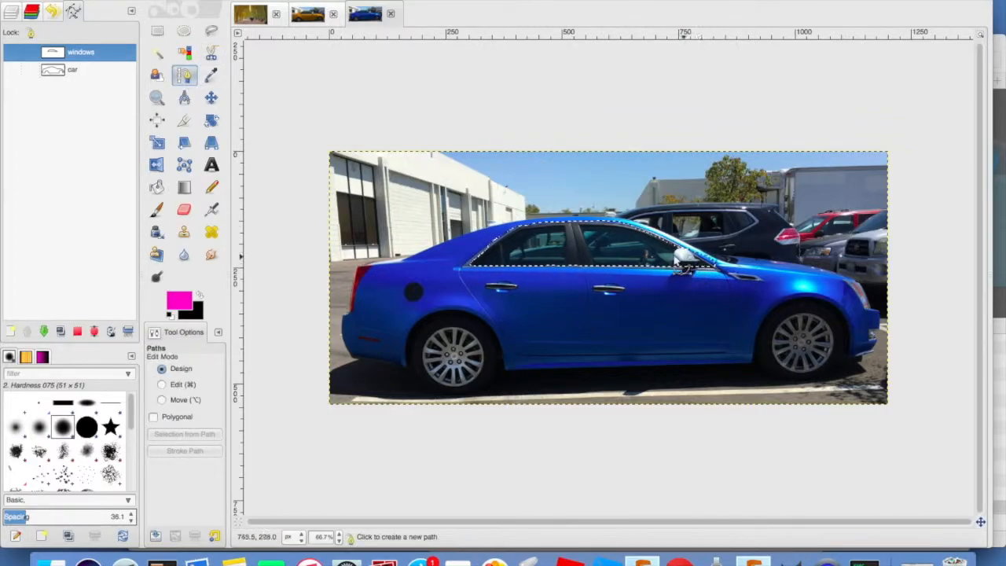
pyautogui.click(683, 263)
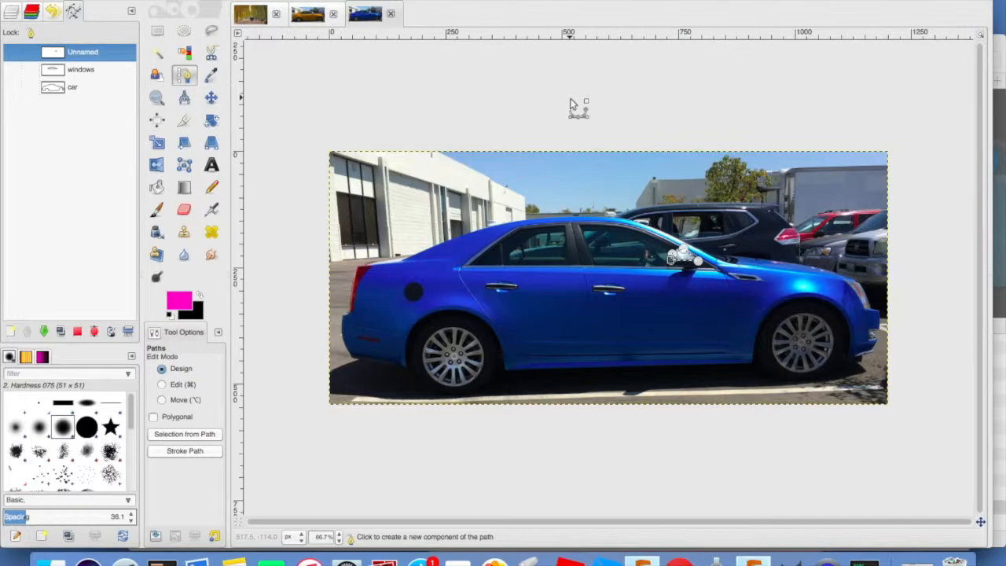
pyautogui.click(94, 331)
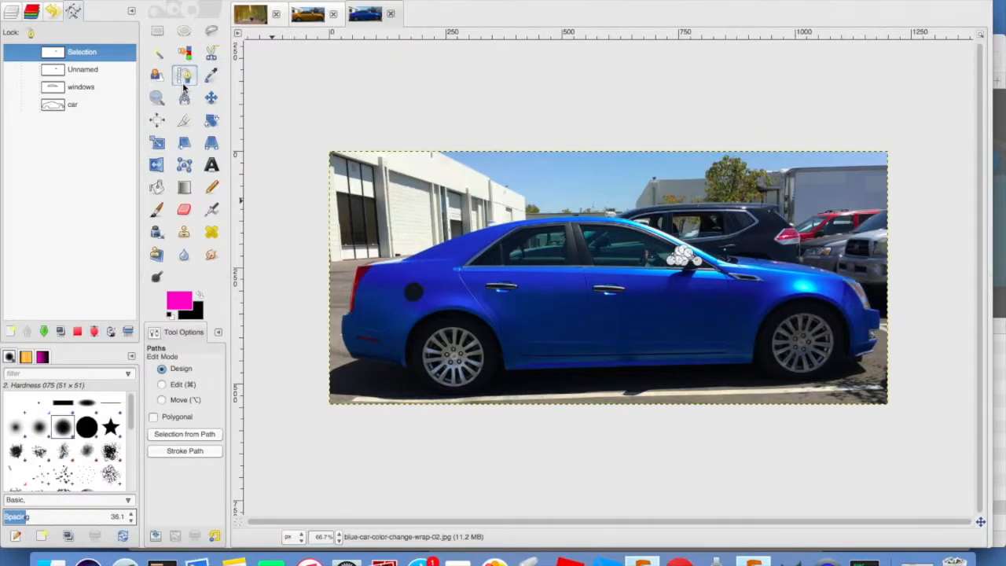
# Trace a path along the car's lower edge and curve it around the front wheel arch, undoing the last anchor.
pyautogui.click(503, 369)
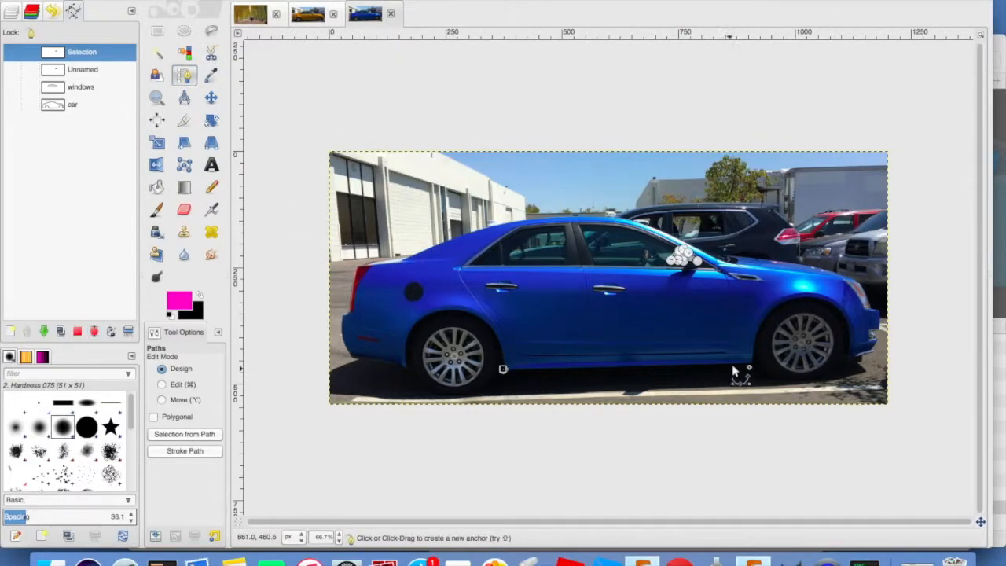
pyautogui.click(749, 362)
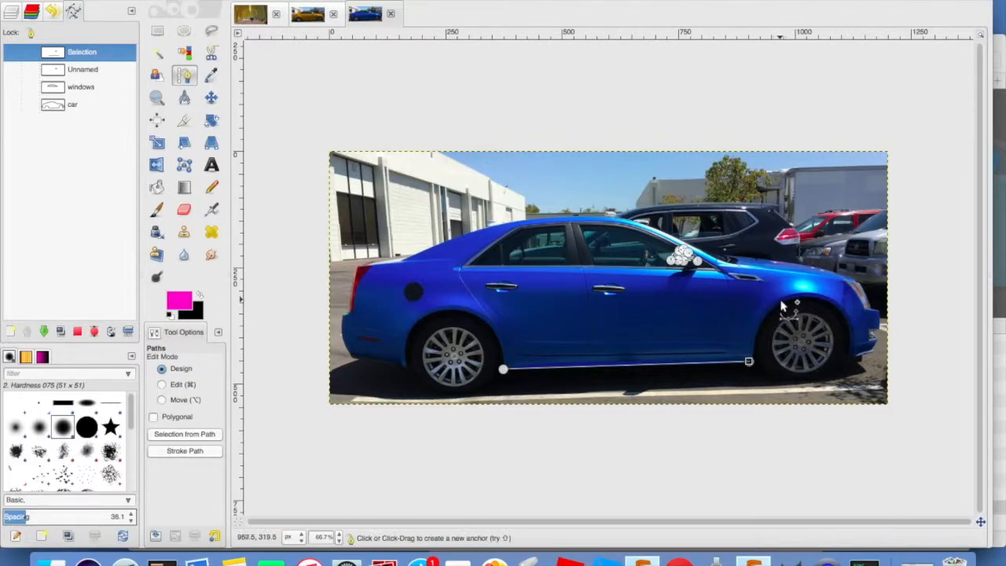
pyautogui.moveTo(781, 301); pyautogui.dragTo(809, 287)
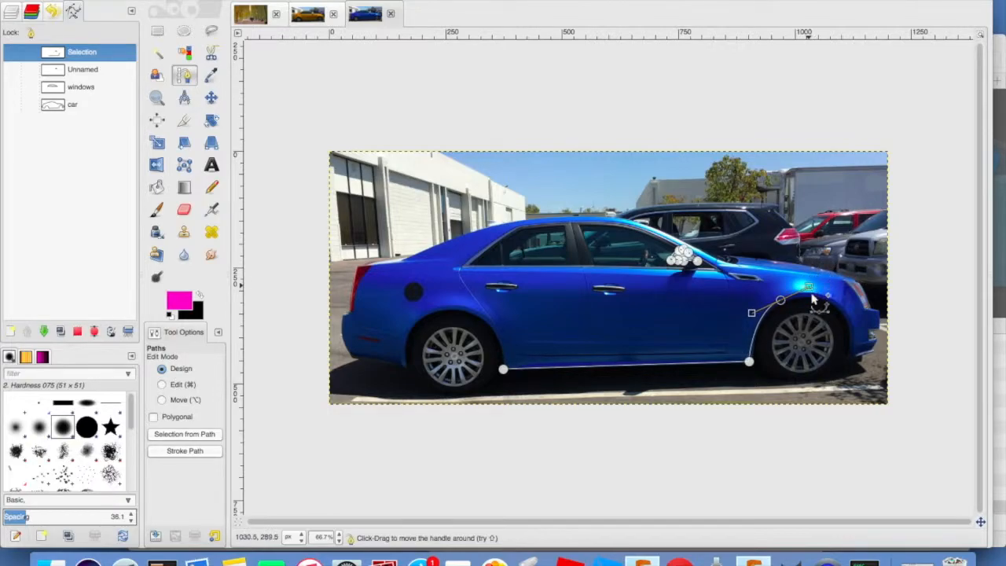
pyautogui.click(831, 303)
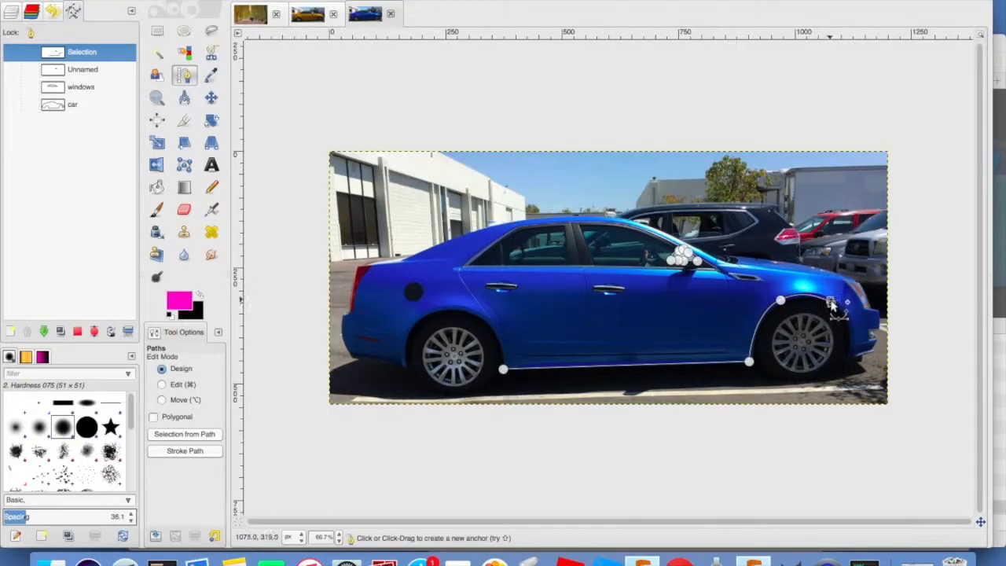
pyautogui.moveTo(843, 358); pyautogui.dragTo(827, 397)
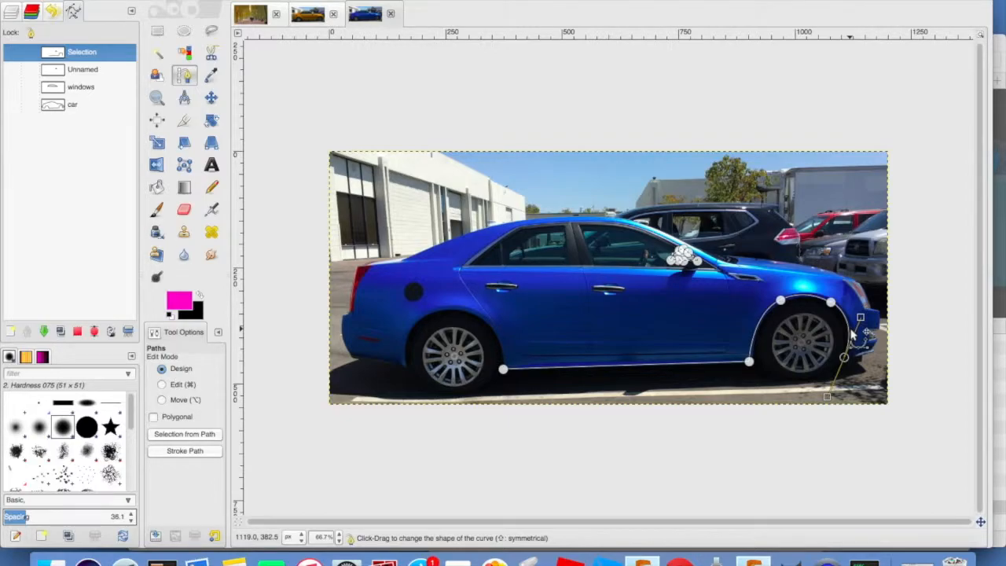
pyautogui.click(870, 346)
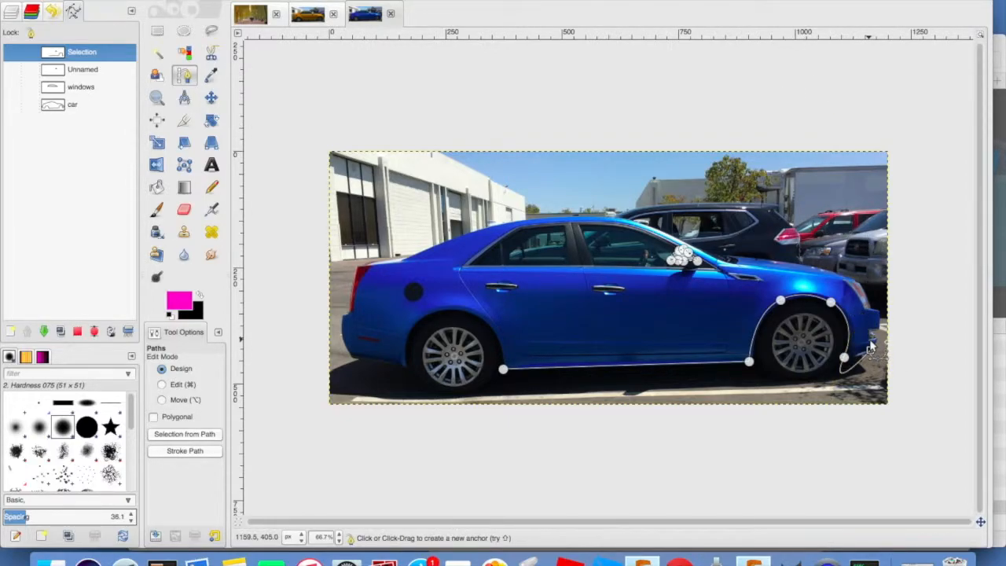
pyautogui.press('super+z')
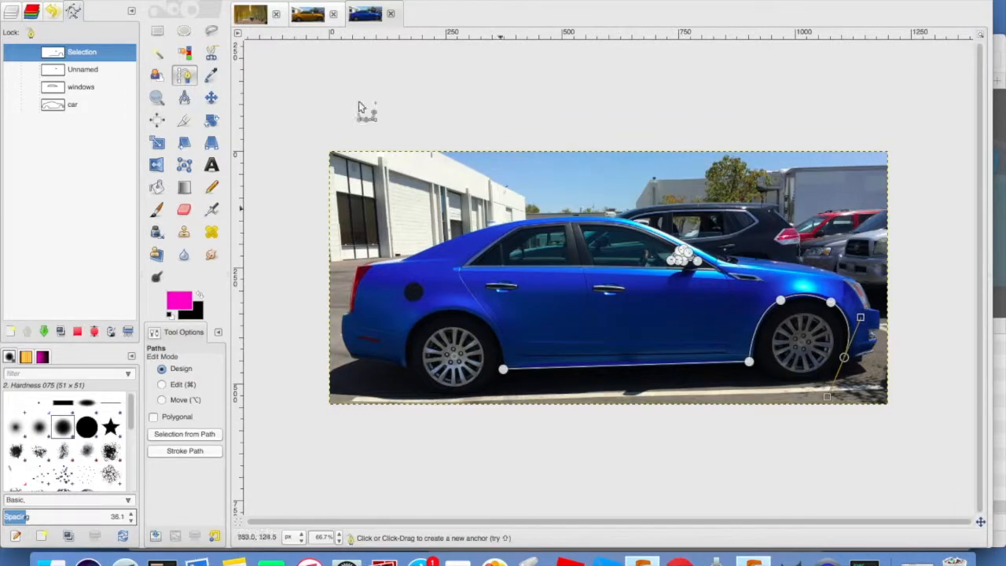
# Close the wheel arch path at its starting anchor, convert it to a selection and clear that selection.
pyautogui.click(150, 1)
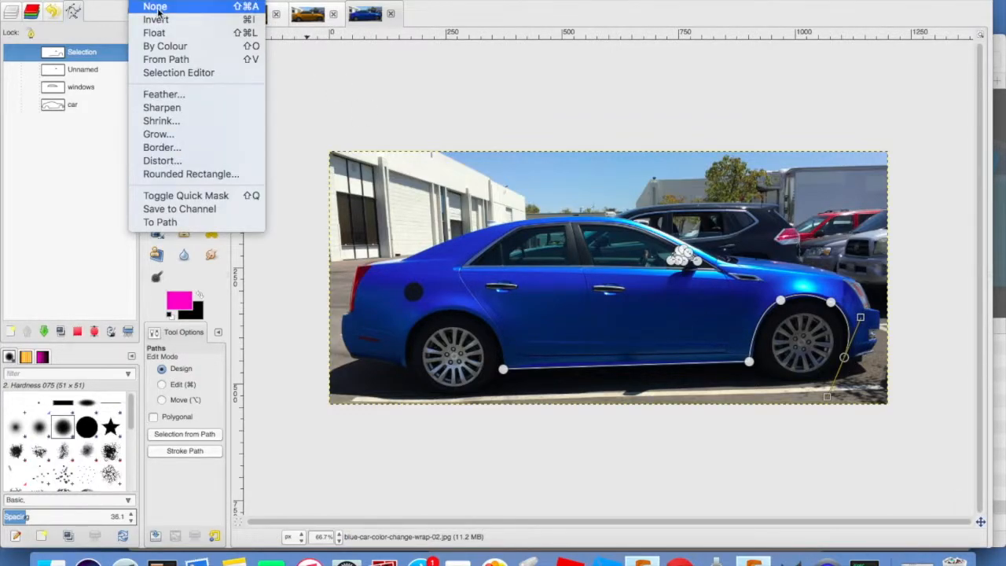
pyautogui.click(160, 10)
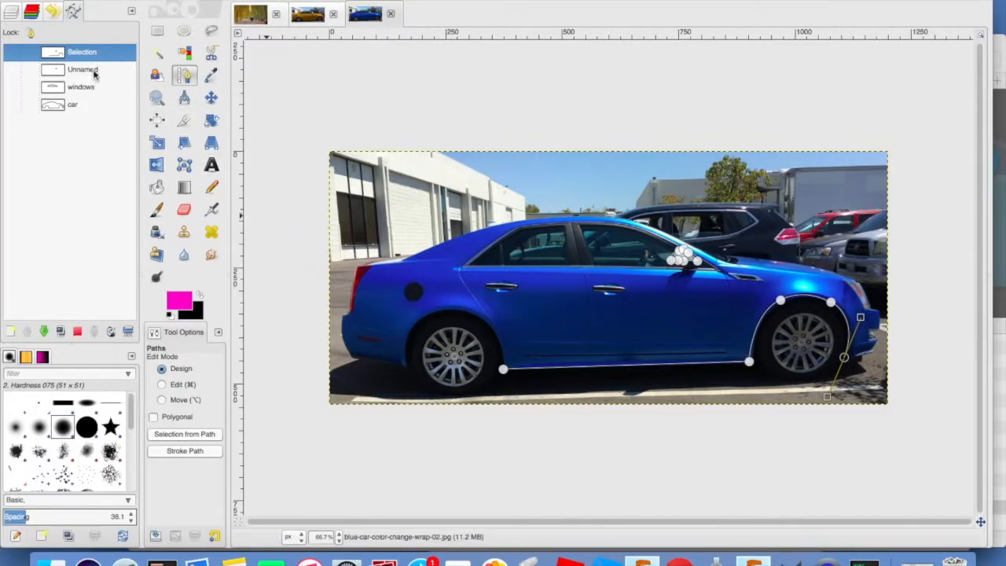
pyautogui.click(15, 12)
pyautogui.click(765, 254)
pyautogui.click(673, 292)
pyautogui.click(504, 368)
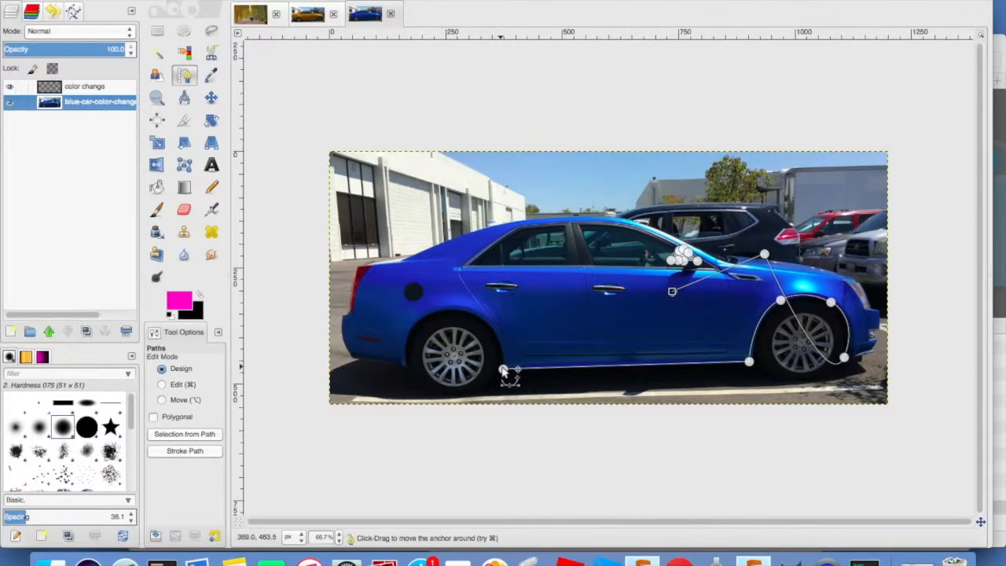
pyautogui.click(504, 368)
pyautogui.press('Return')
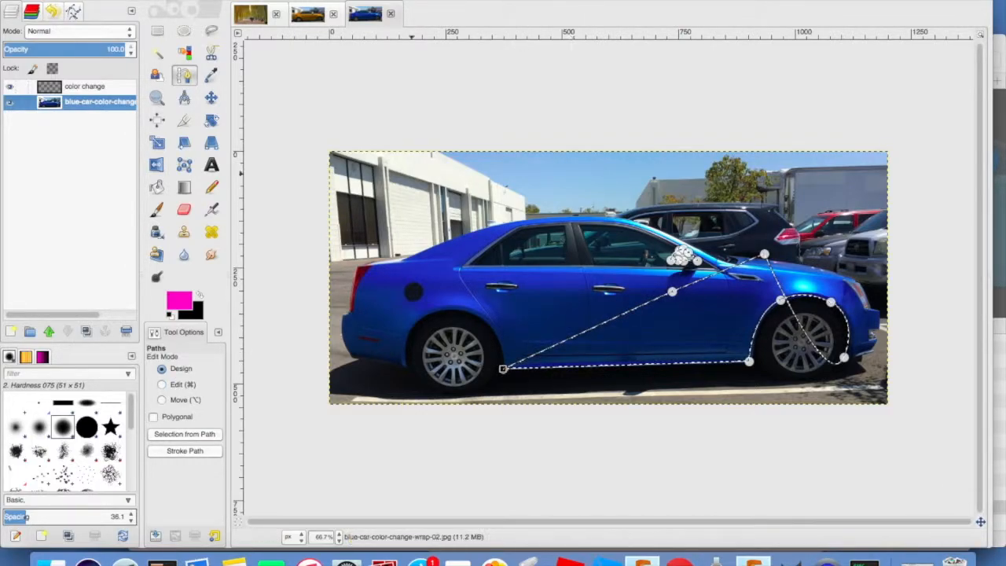
pyautogui.click(165, 2)
pyautogui.click(162, 7)
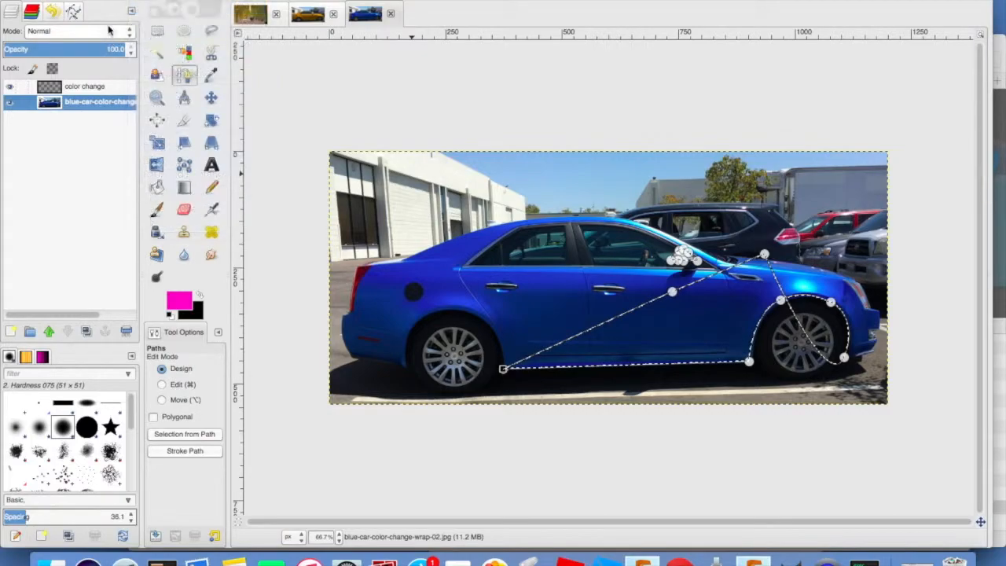
# Make the "color change" layer active and switch to the Scissors Select tool.
pyautogui.click(52, 10)
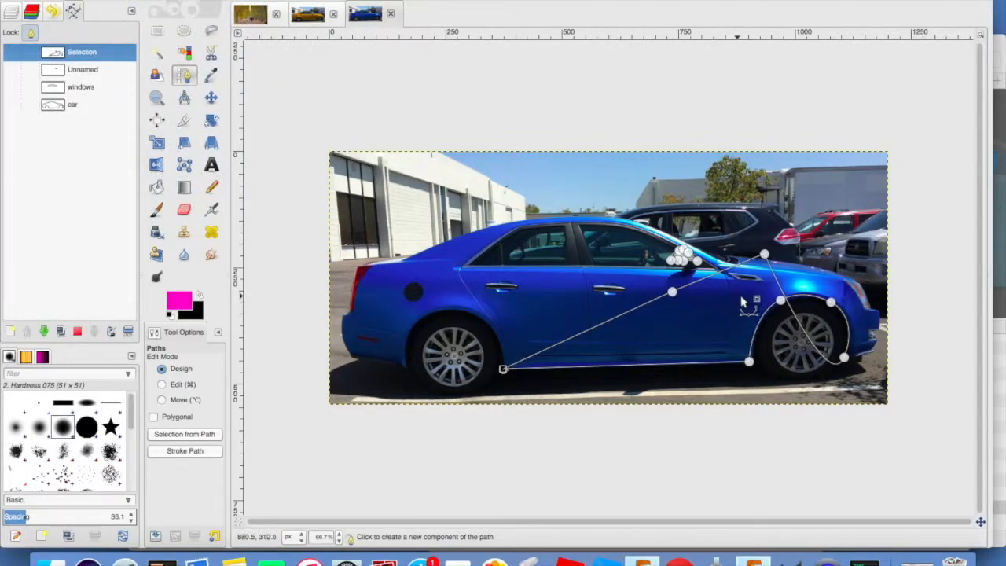
pyautogui.click(11, 10)
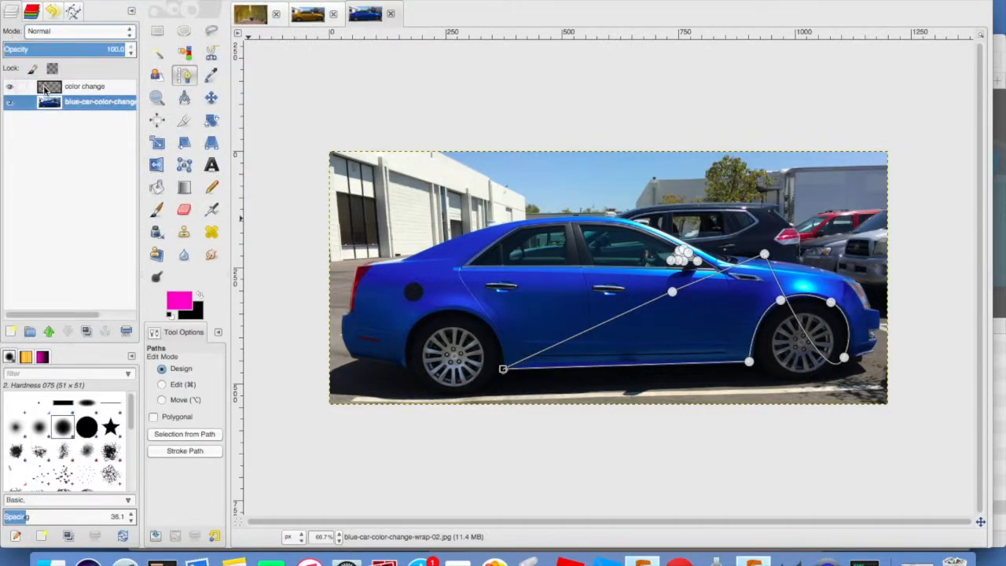
pyautogui.click(82, 86)
pyautogui.click(211, 55)
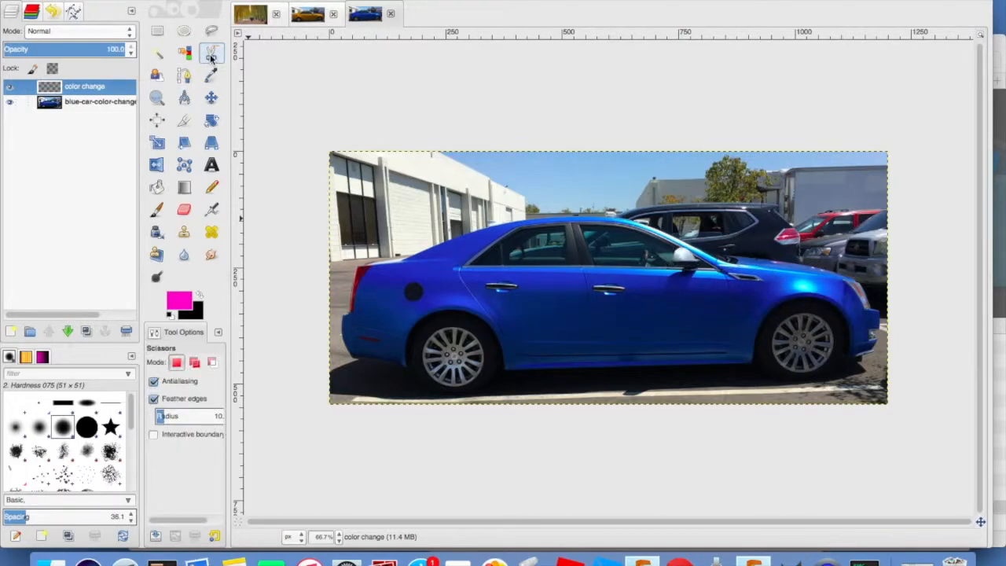
pyautogui.click(184, 77)
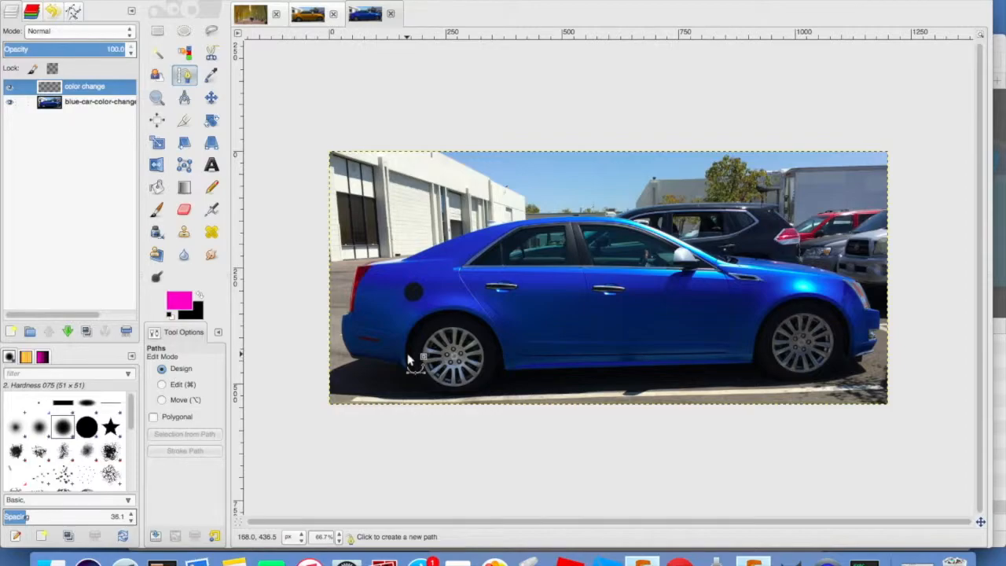
pyautogui.click(212, 56)
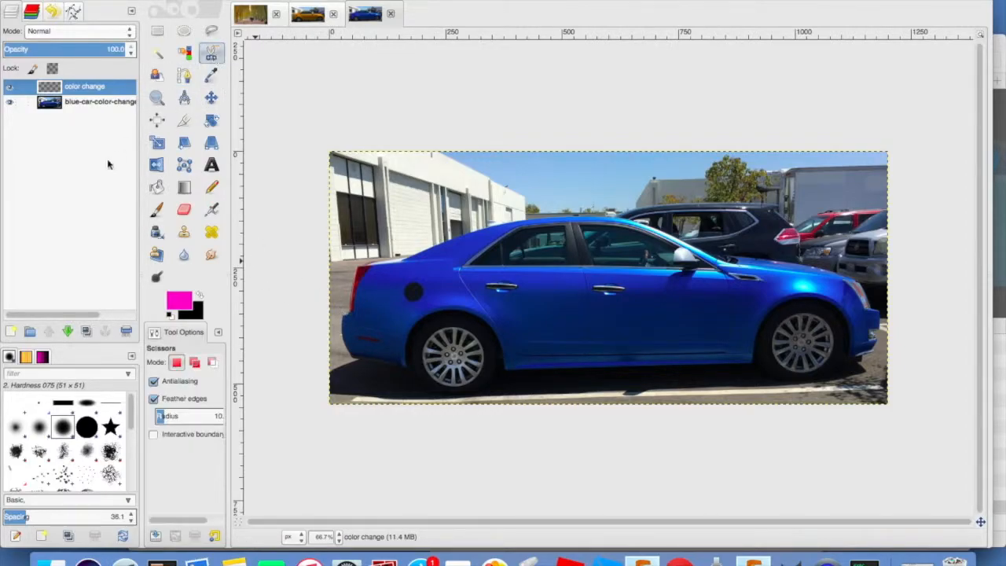
# Delete the path named "Selection" from the saved paths.
pyautogui.click(72, 9)
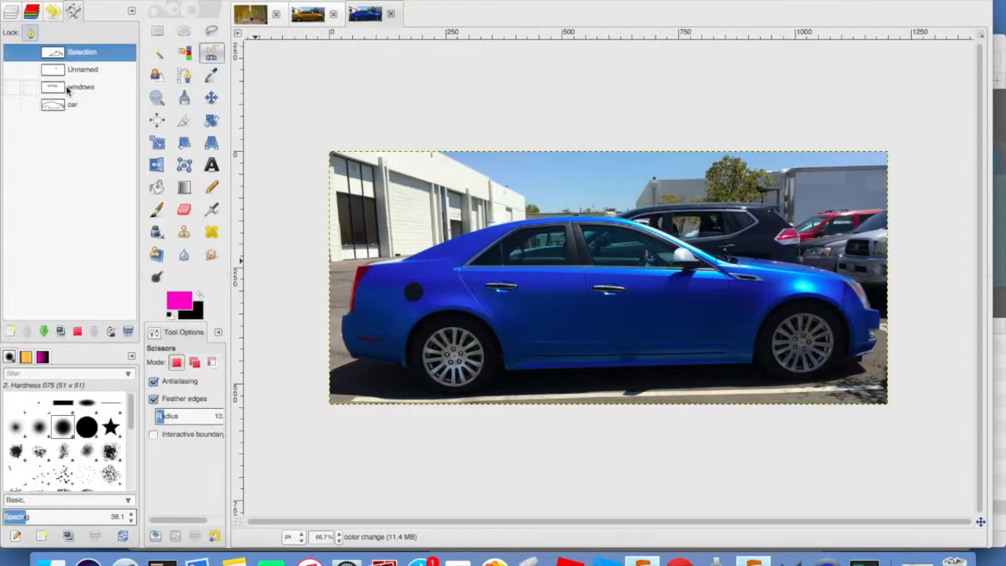
pyautogui.rightClick(88, 53)
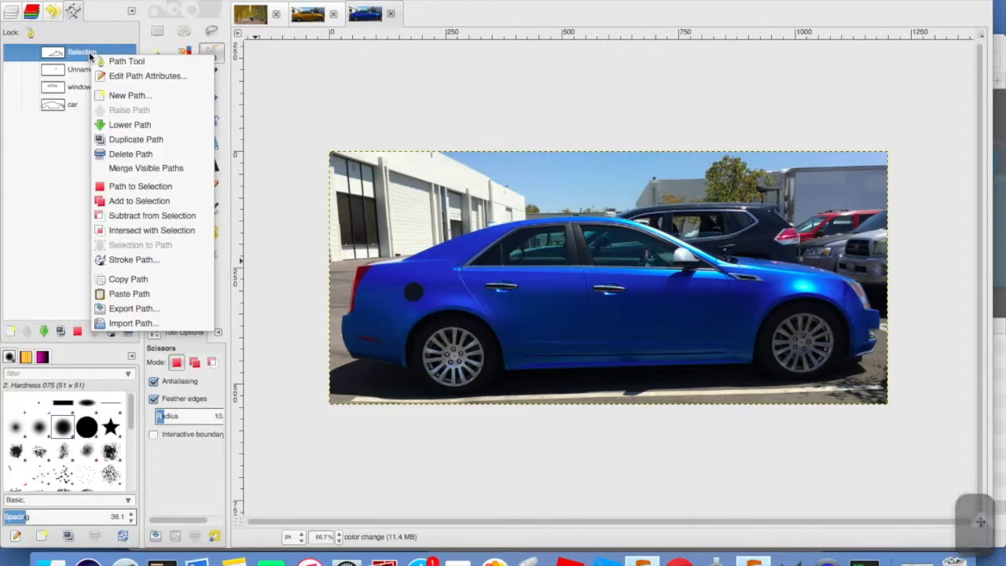
pyautogui.click(111, 154)
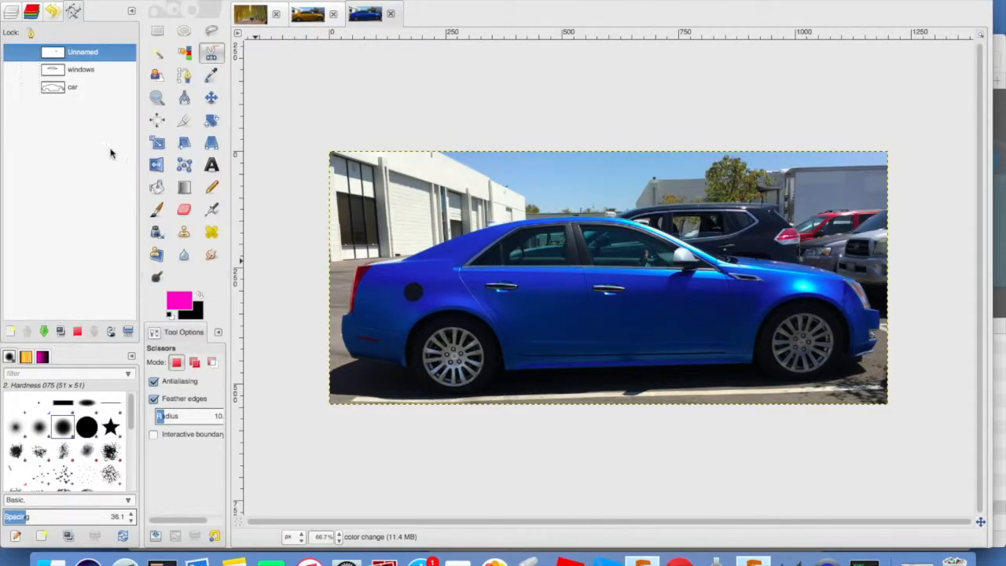
# Load the "car" path as the selection and subtract the "windows" path from it.
pyautogui.click(86, 88)
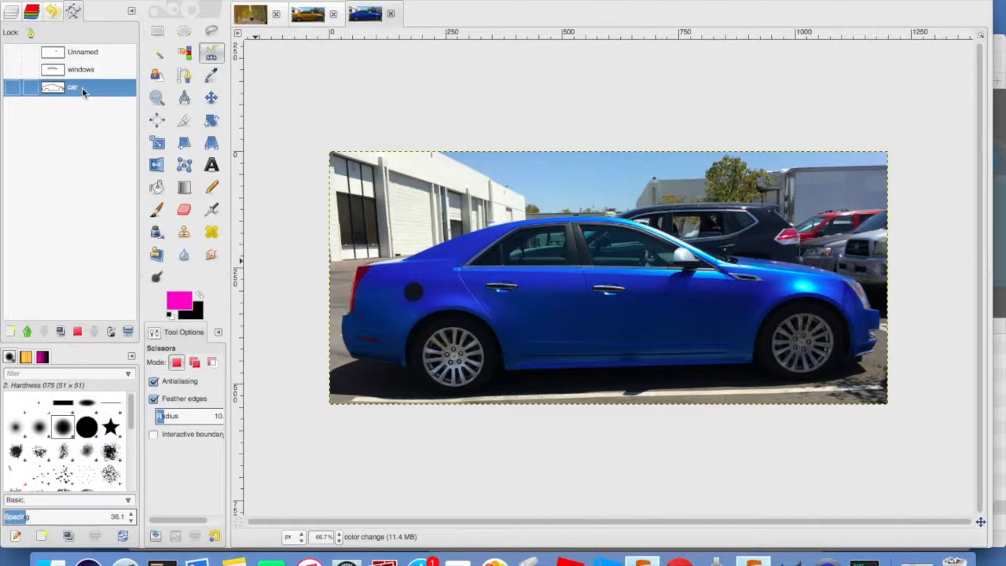
pyautogui.click(77, 332)
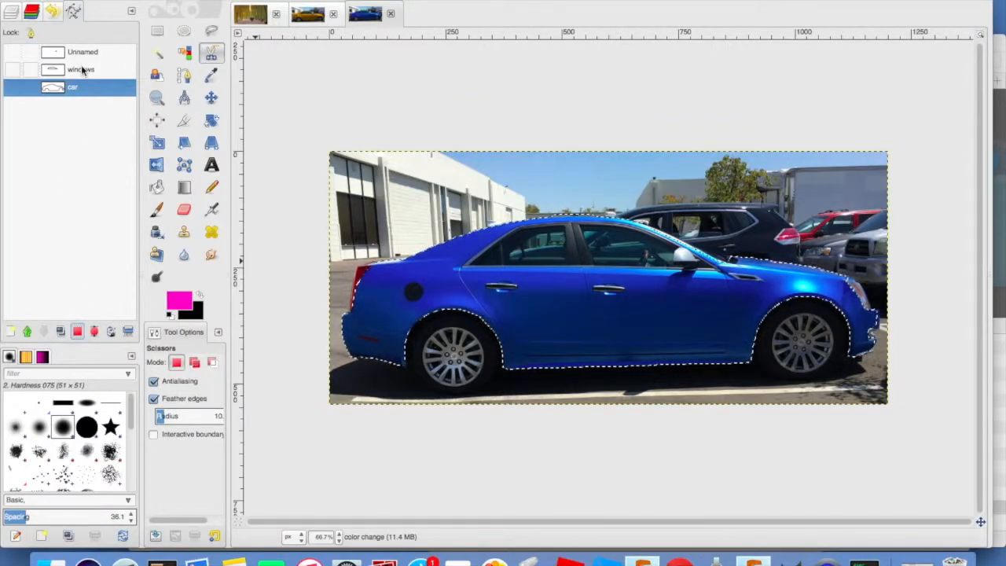
pyautogui.click(83, 70)
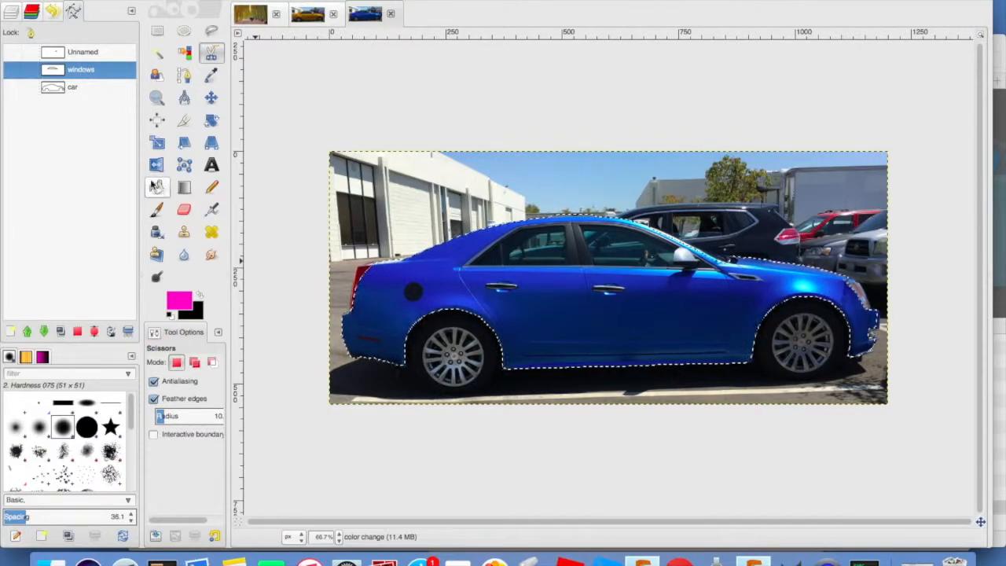
pyautogui.rightClick(86, 76)
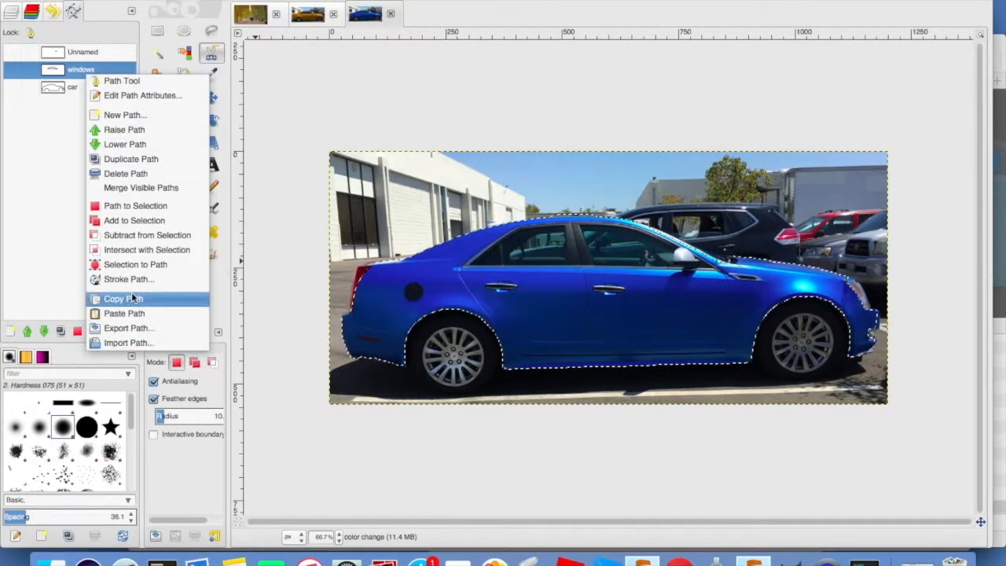
pyautogui.click(138, 233)
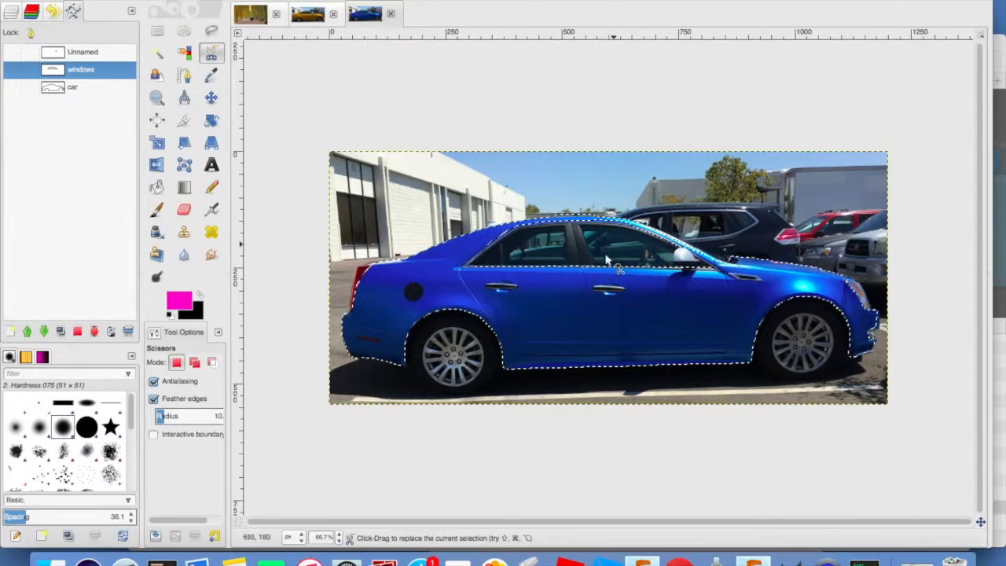
# Try filling the selected car body with the magenta foreground color using Bucket Fill, and undo the fill.
pyautogui.click(157, 187)
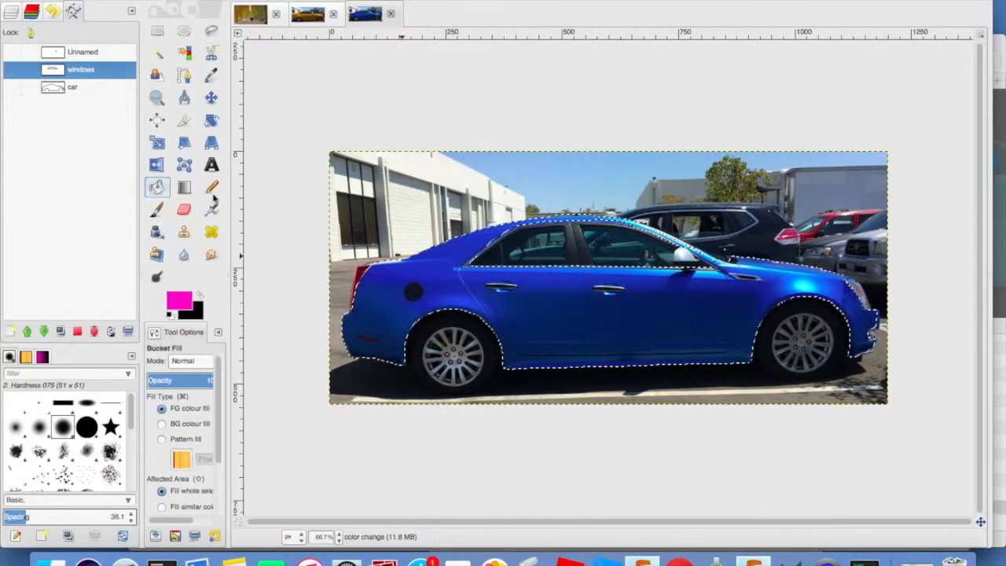
pyautogui.click(428, 281)
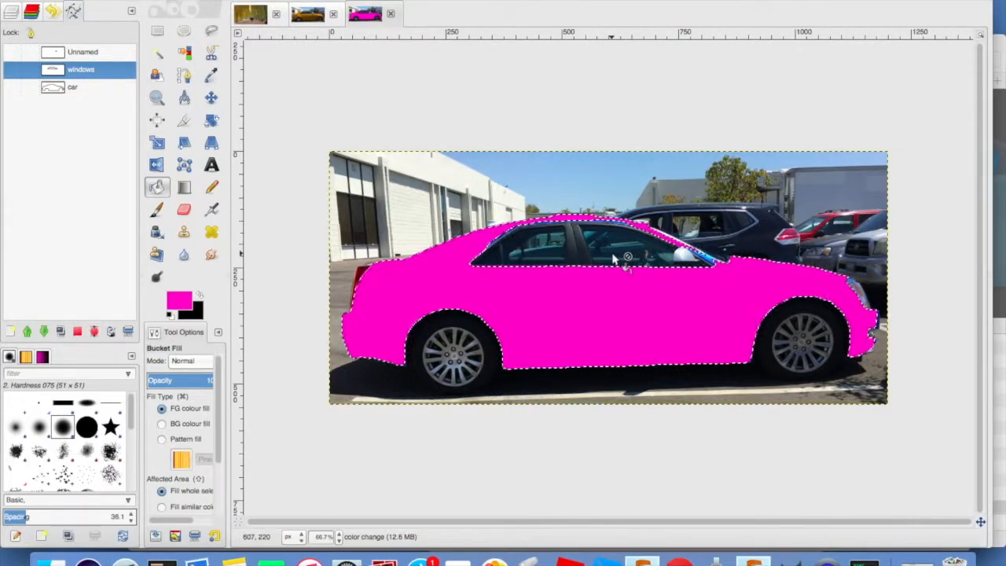
pyautogui.press('super+z')
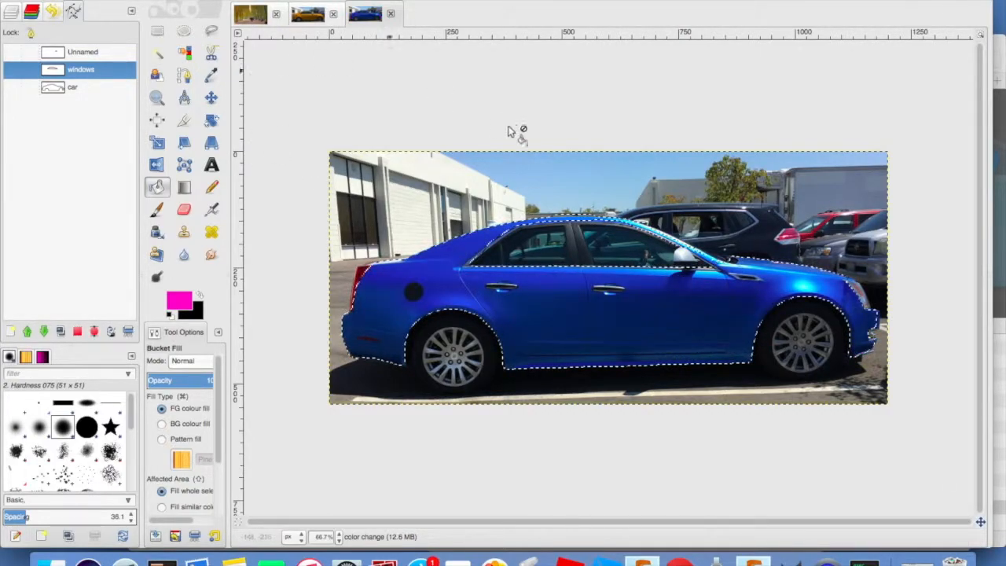
# Add the unnamed side mirror path to the car body selection and display the image's layers.
pyautogui.click(71, 53)
pyautogui.rightClick(73, 55)
pyautogui.press('Escape')
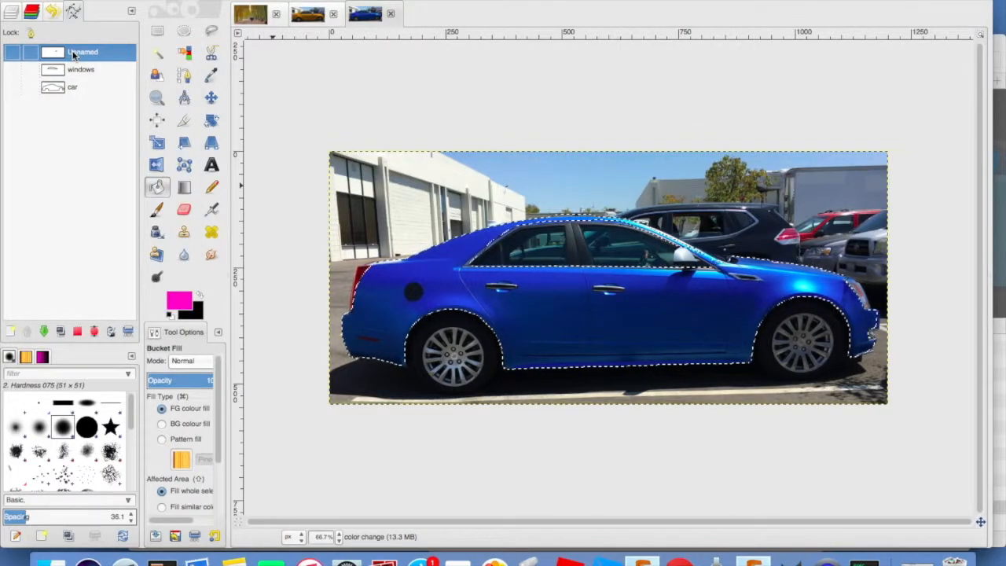
pyautogui.rightClick(74, 54)
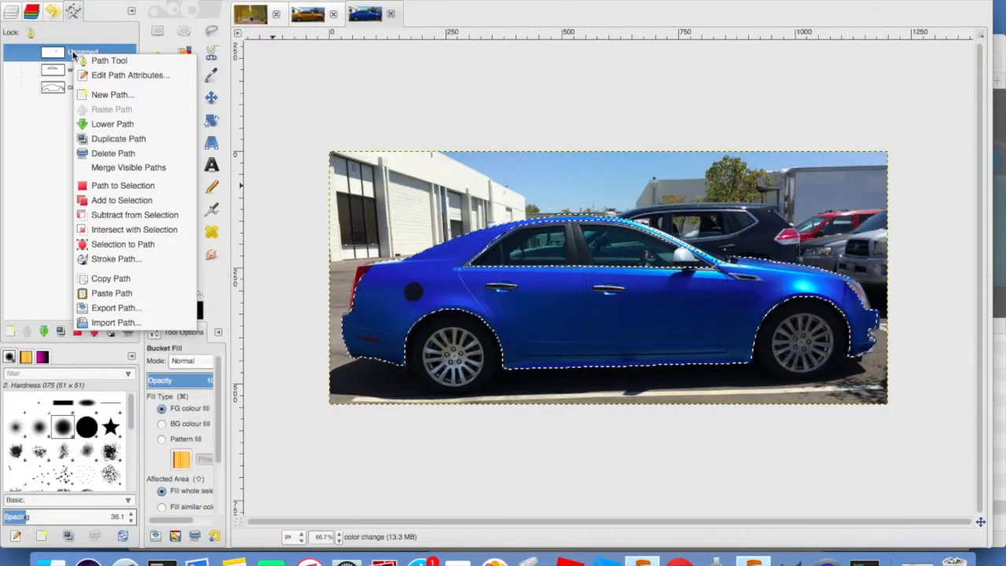
pyautogui.click(123, 201)
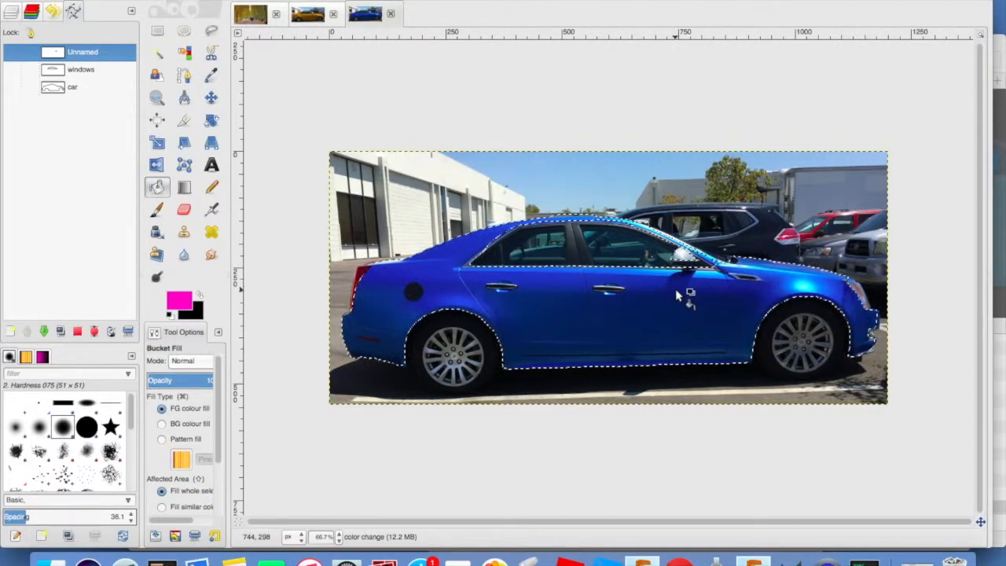
pyautogui.click(10, 12)
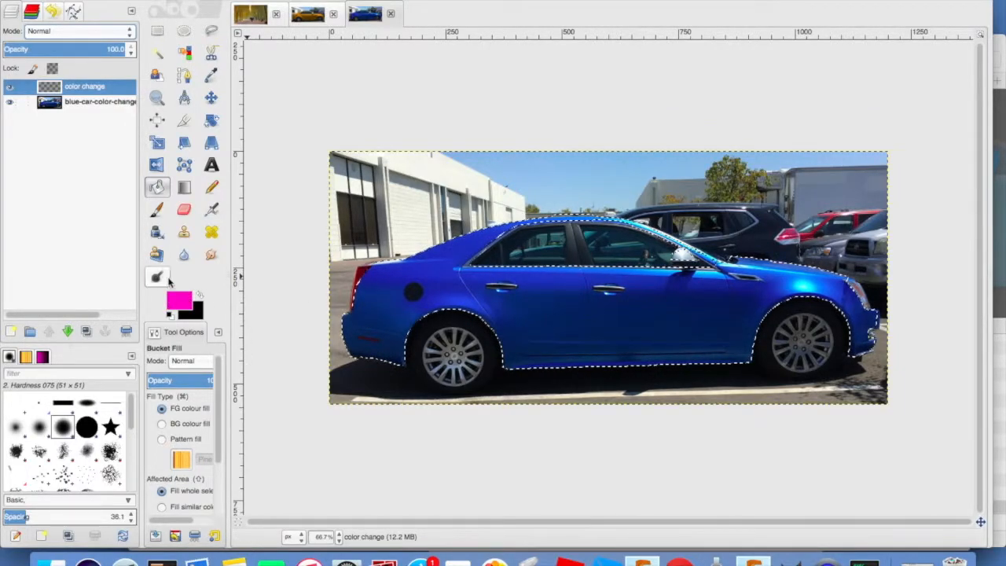
# Set the foreground colour to bright yellow and fill the car body selection with it on the "color change" layer.
pyautogui.click(178, 306)
pyautogui.moveTo(155, 267); pyautogui.dragTo(135, 263)
pyautogui.click(125, 259)
pyautogui.click(282, 386)
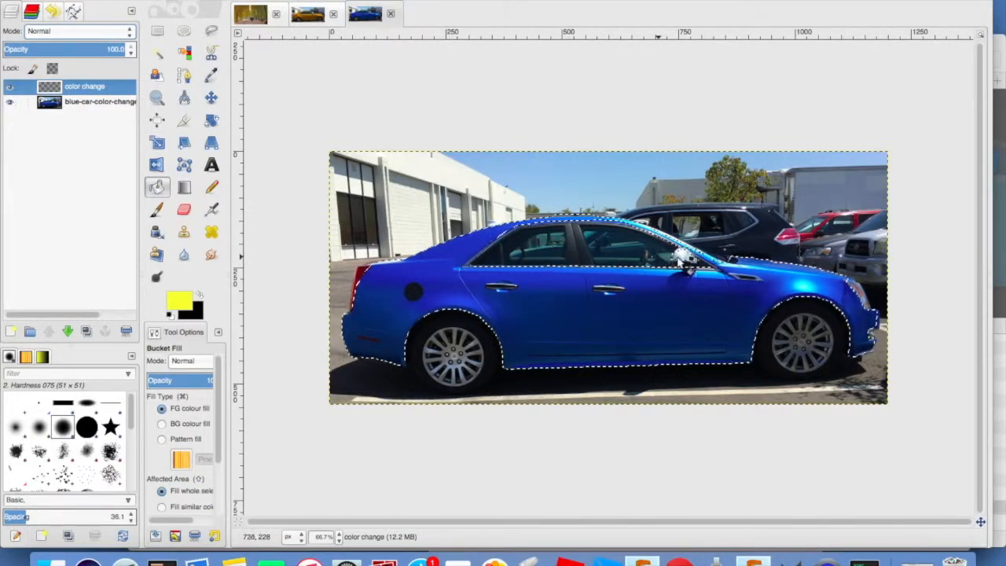
pyautogui.click(586, 343)
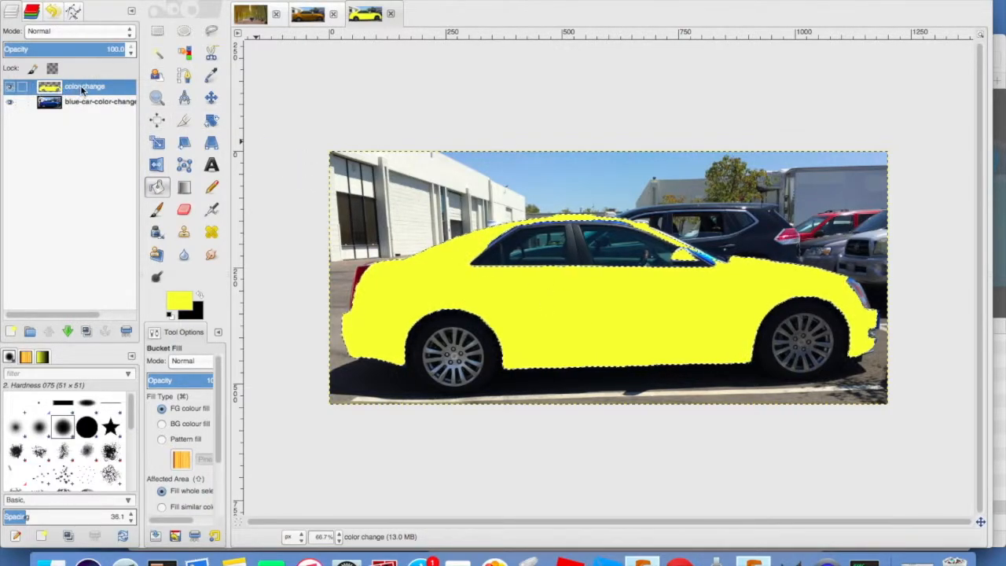
# Open the Bump Map filter for the "color change" layer and bring its whole dialog into view.
pyautogui.click(344, 1)
pyautogui.moveTo(386, 0)
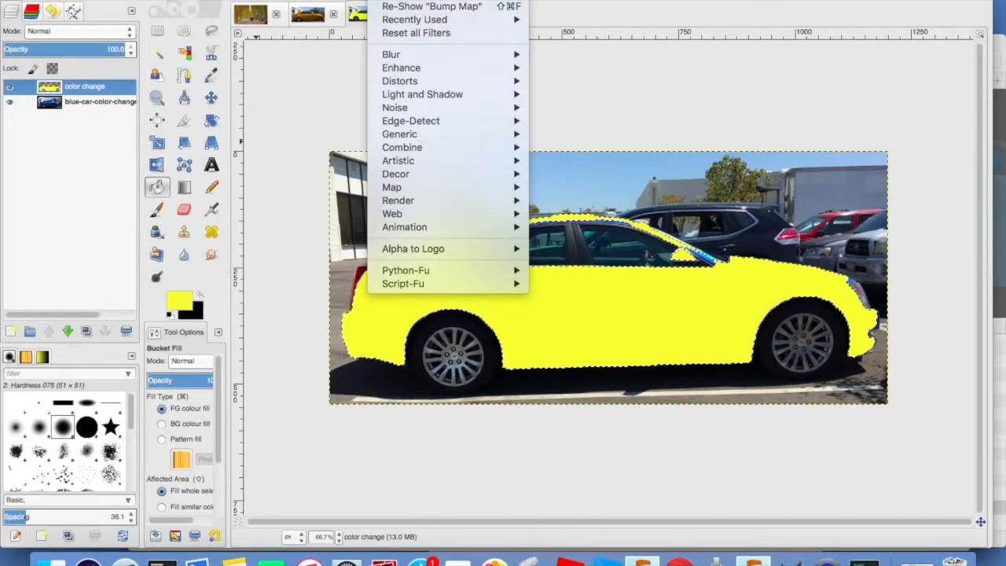
pyautogui.moveTo(503, 188)
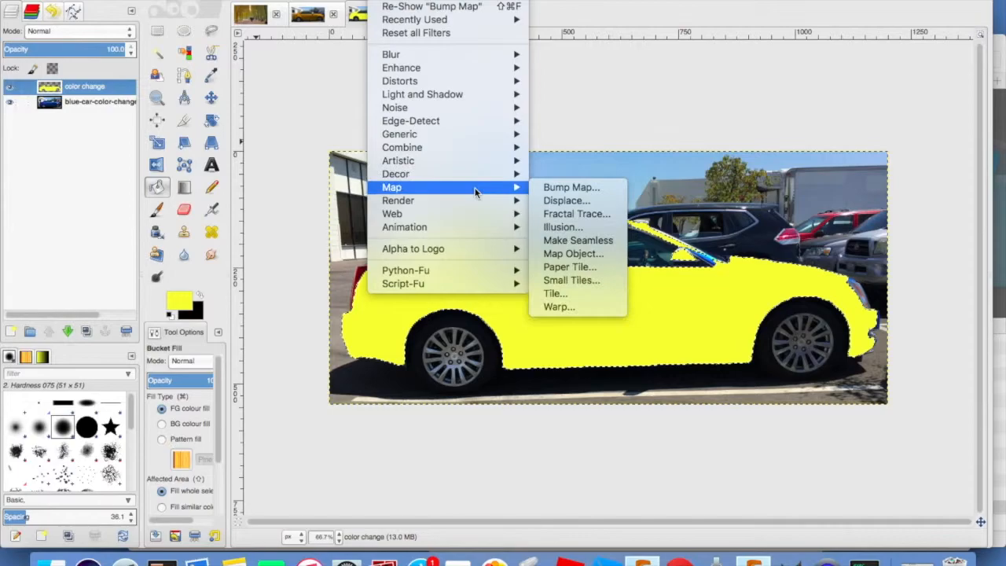
pyautogui.click(548, 190)
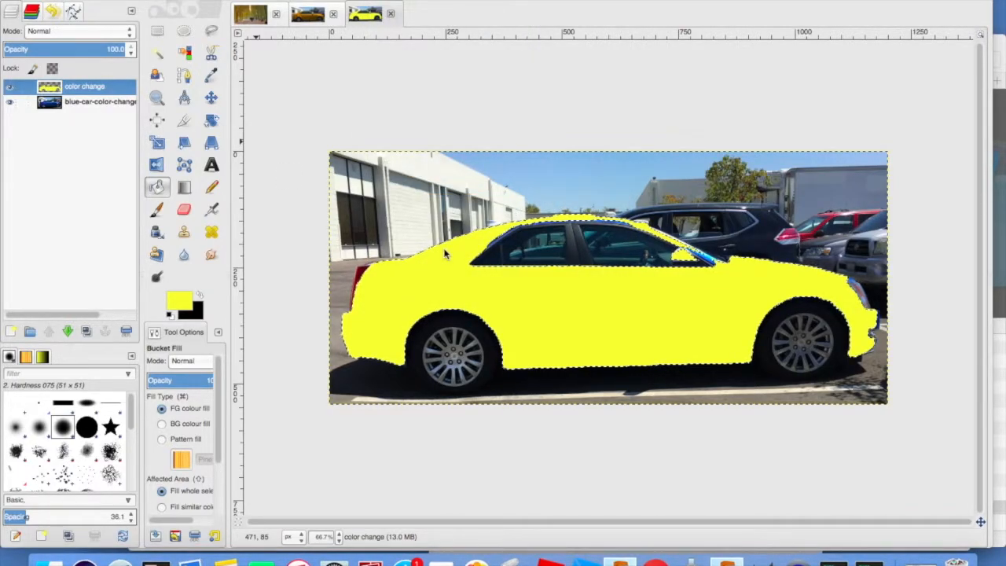
pyautogui.moveTo(408, 120); pyautogui.dragTo(69, 217)
pyautogui.press('Return')
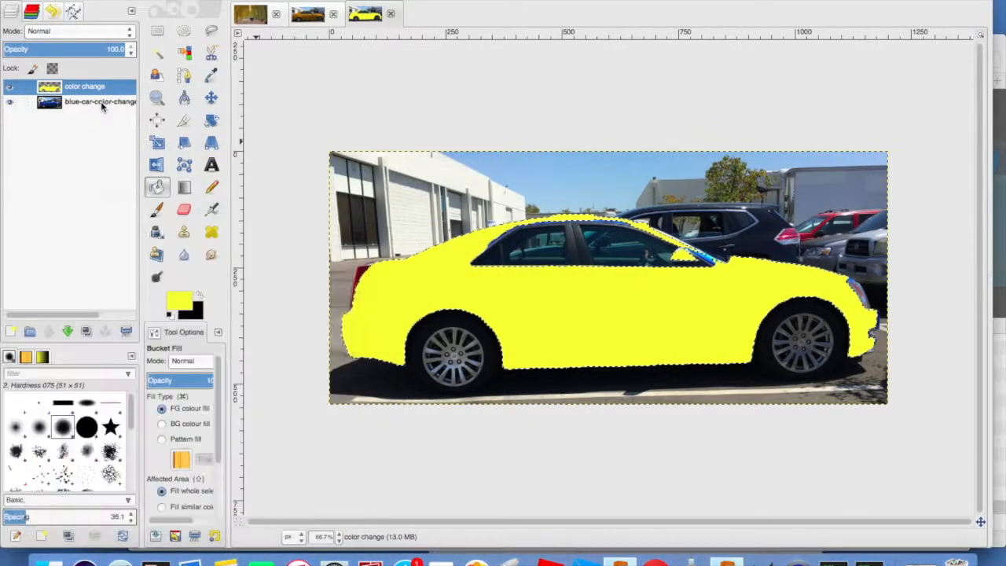
pyautogui.click(101, 101)
pyautogui.click(100, 87)
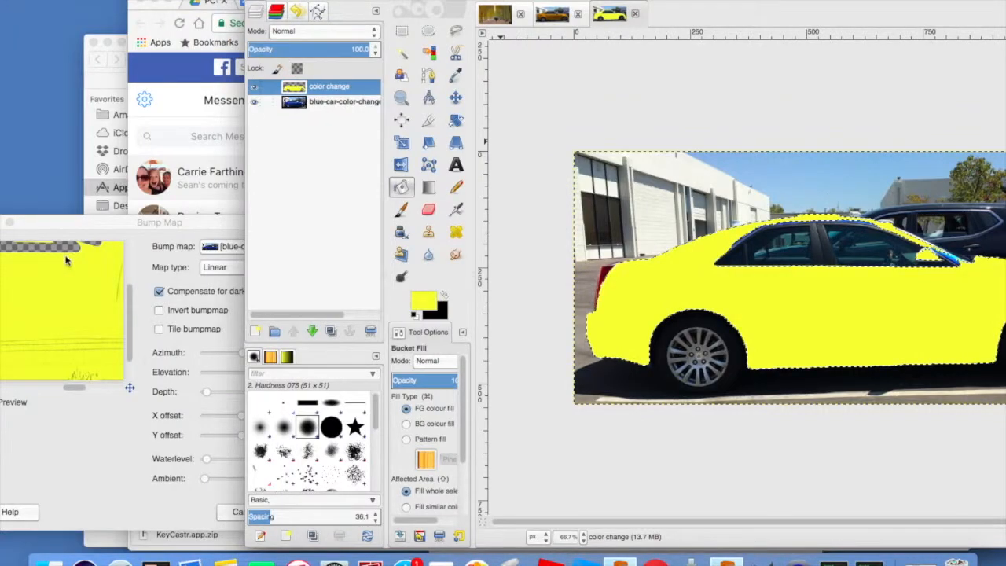
pyautogui.moveTo(90, 221); pyautogui.dragTo(285, 126)
pyautogui.moveTo(265, 224)
pyautogui.mouseDown()
pyautogui.moveTo(284, 208)
pyautogui.moveTo(265, 223)
pyautogui.mouseUp()
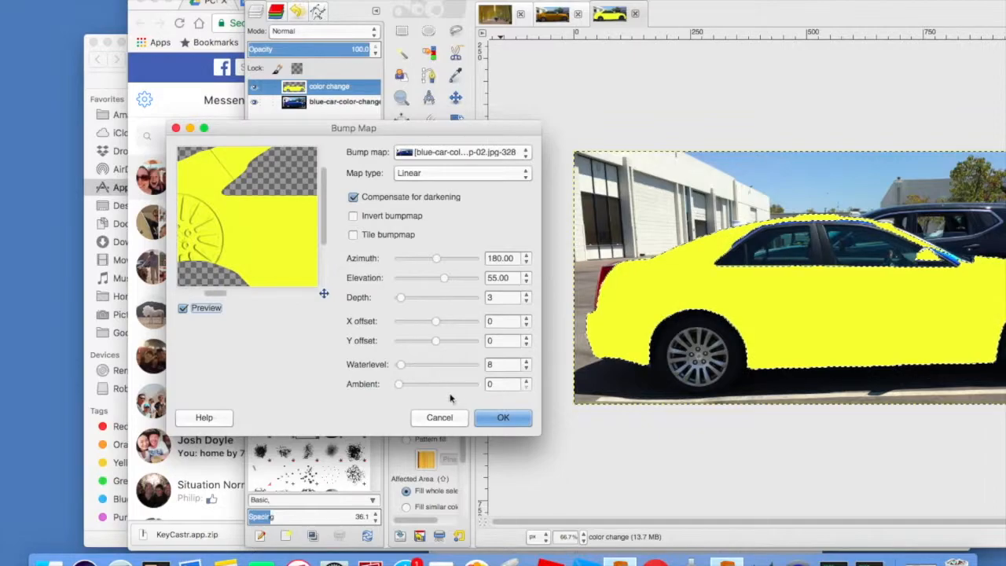
# Apply the bump map to the "color change" layer using the blue car photo layer ending in "02.jpg-432" as its source.
pyautogui.click(460, 152)
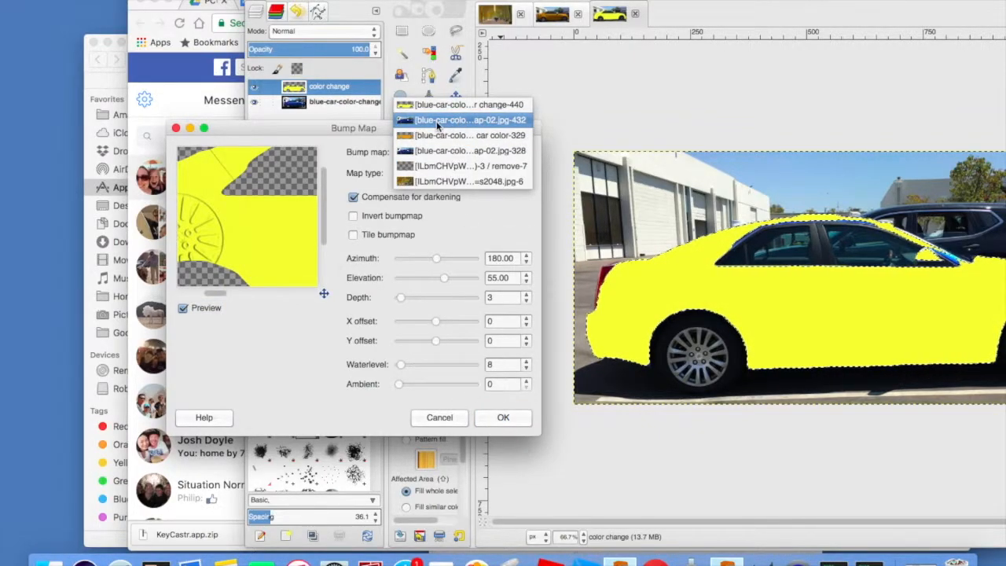
pyautogui.click(439, 122)
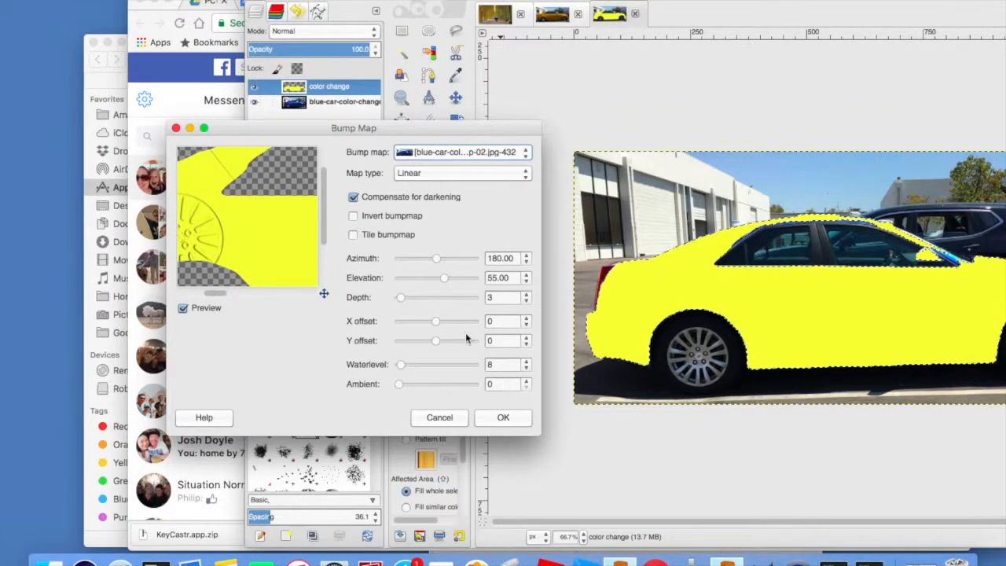
pyautogui.click(501, 418)
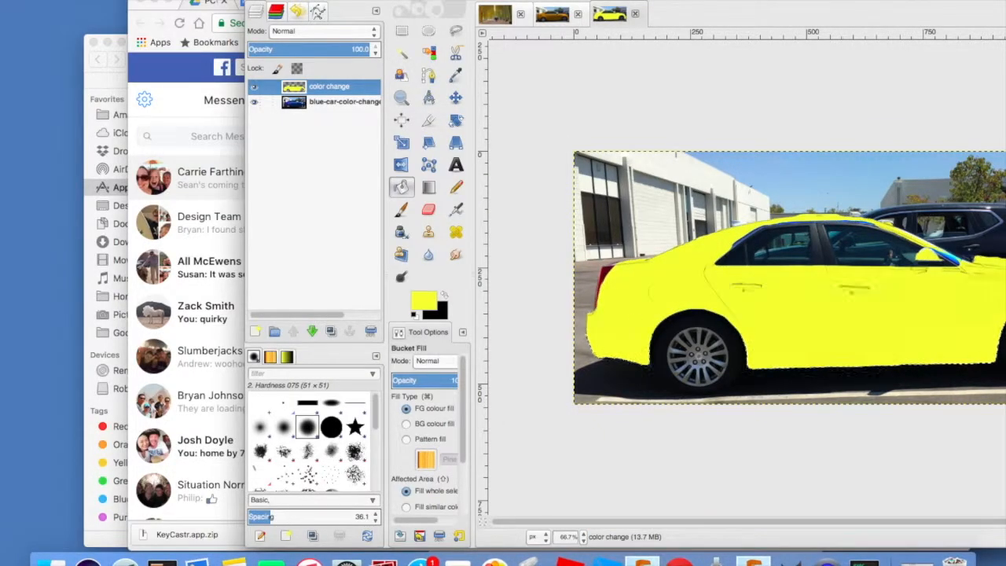
pyautogui.moveTo(945, 1); pyautogui.dragTo(798, 2)
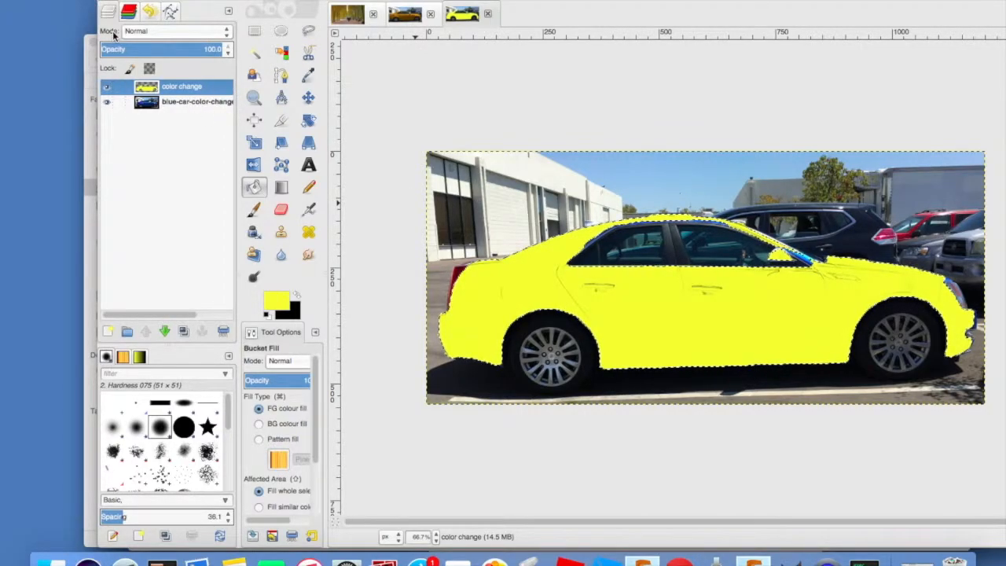
# Try the Overlay blend mode on the "color change" layer and compare the car with the layer hidden and shown.
pyautogui.click(150, 32)
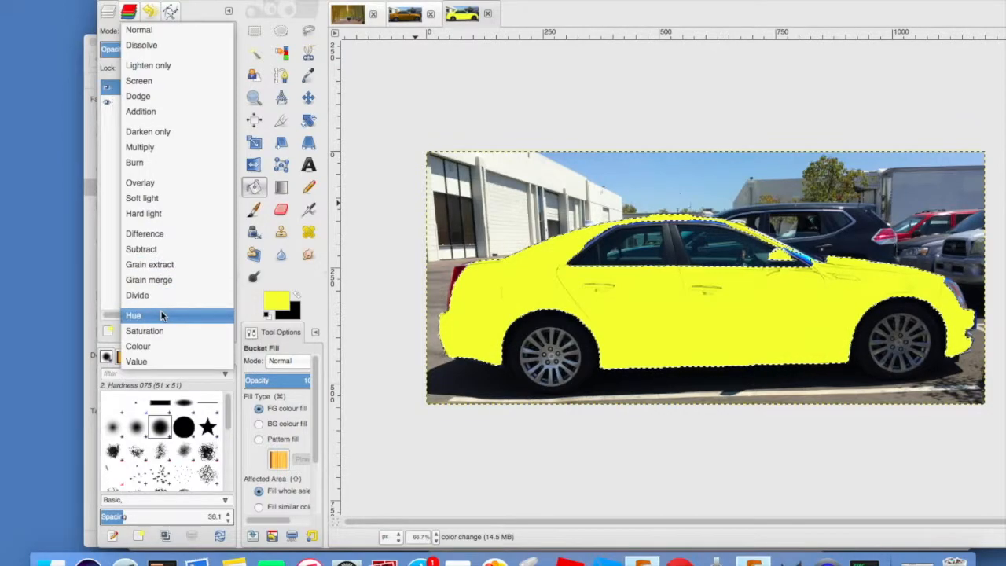
pyautogui.click(170, 182)
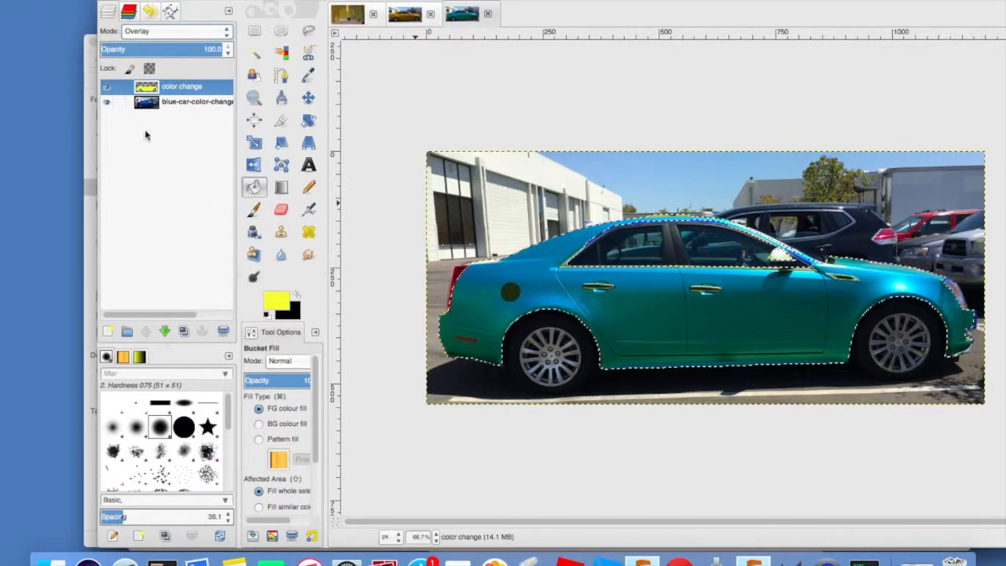
pyautogui.click(107, 87)
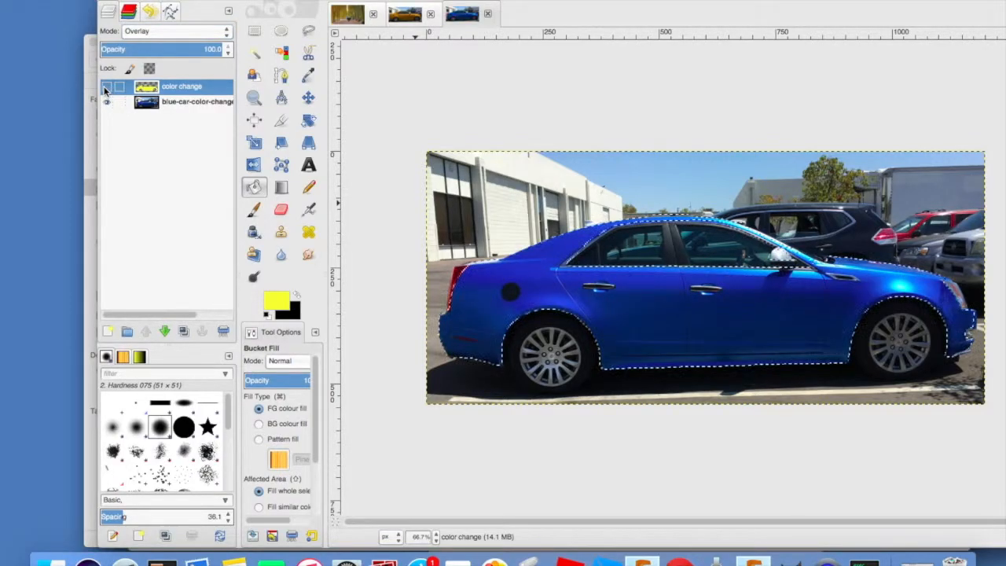
pyautogui.click(107, 87)
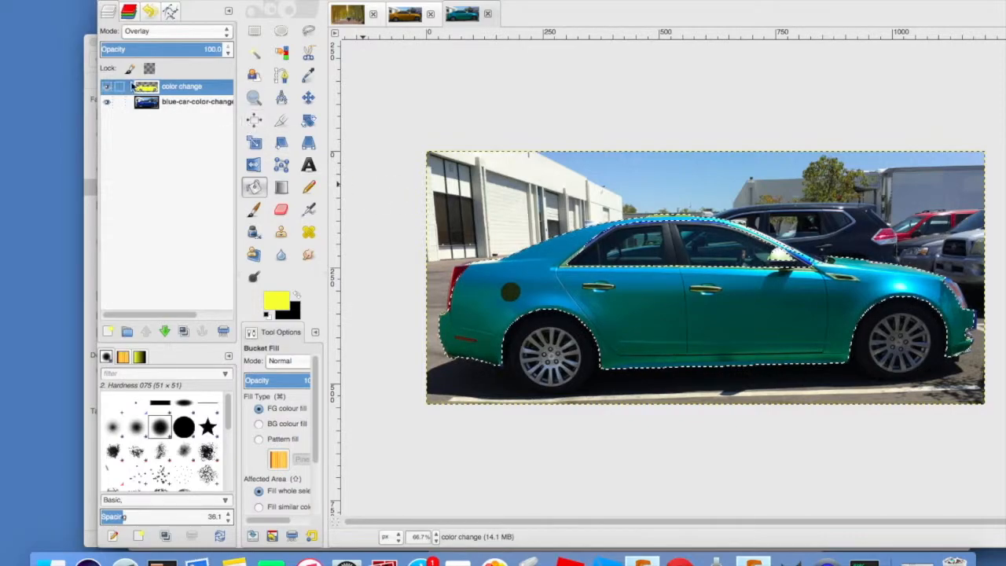
# Set the blend mode of the "color change" layer to Hue.
pyautogui.click(135, 31)
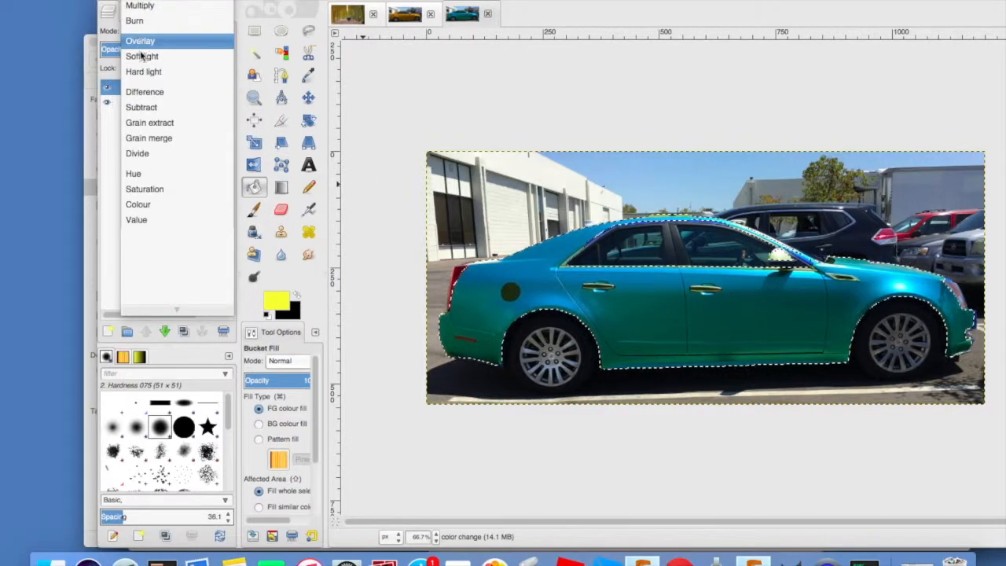
pyautogui.click(161, 173)
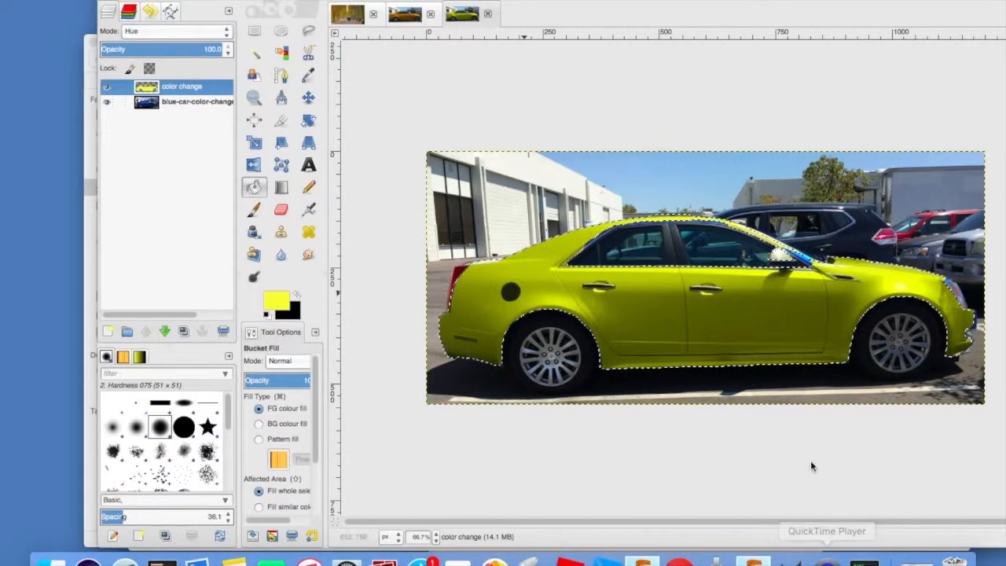
# Change the foreground colour to cyan and refill the selected car body with it.
pyautogui.click(274, 304)
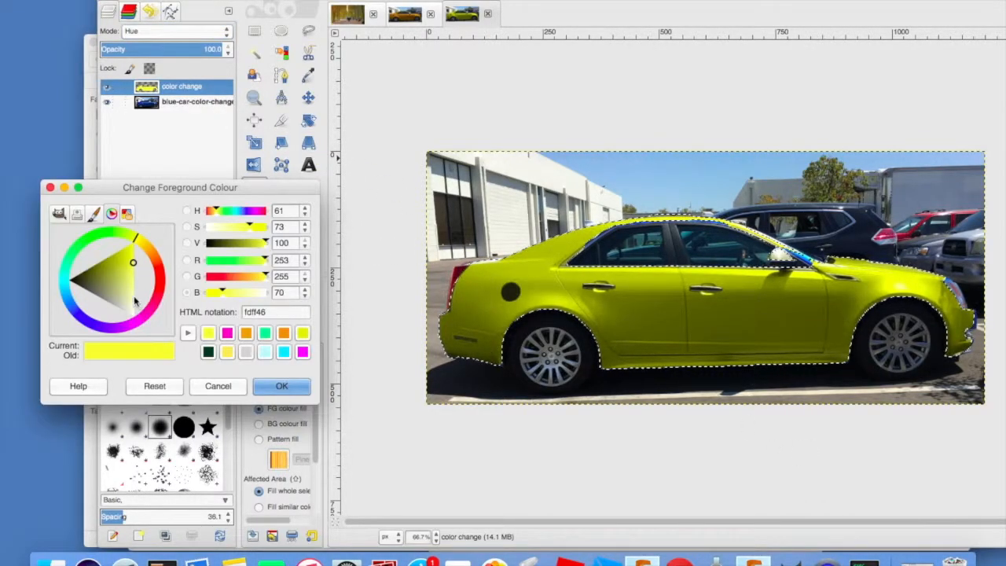
pyautogui.moveTo(153, 295); pyautogui.dragTo(64, 275)
pyautogui.click(282, 387)
pyautogui.click(560, 270)
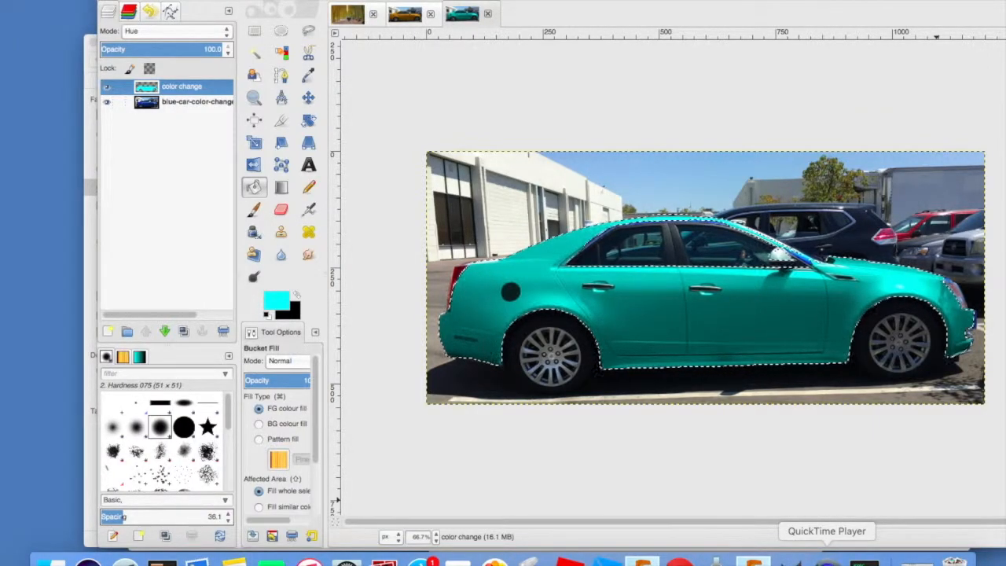
pyautogui.keyDown('ctrl'); pyautogui.click(827, 561); pyautogui.keyUp('ctrl')
pyautogui.click(827, 562)
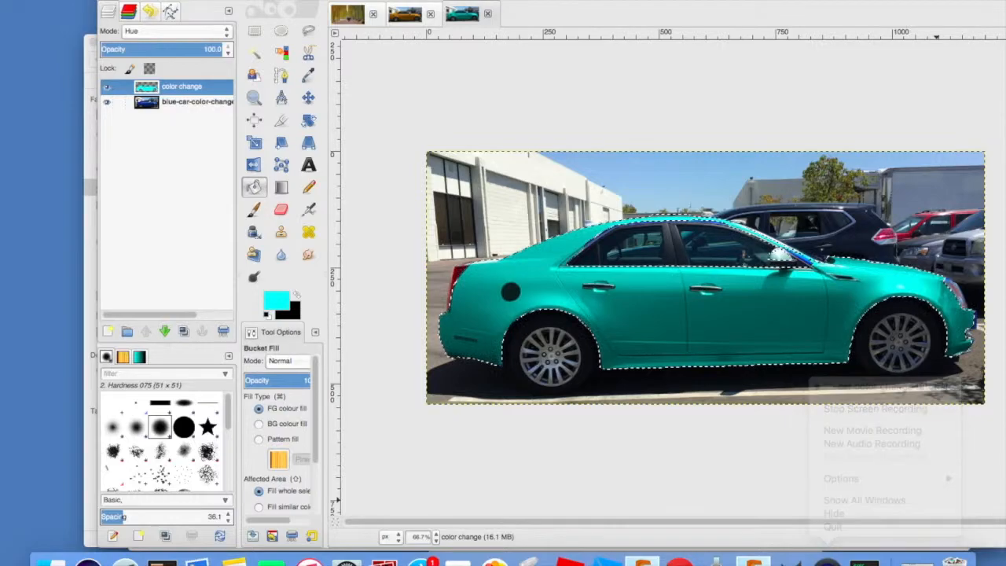
pyautogui.rightClick(827, 561)
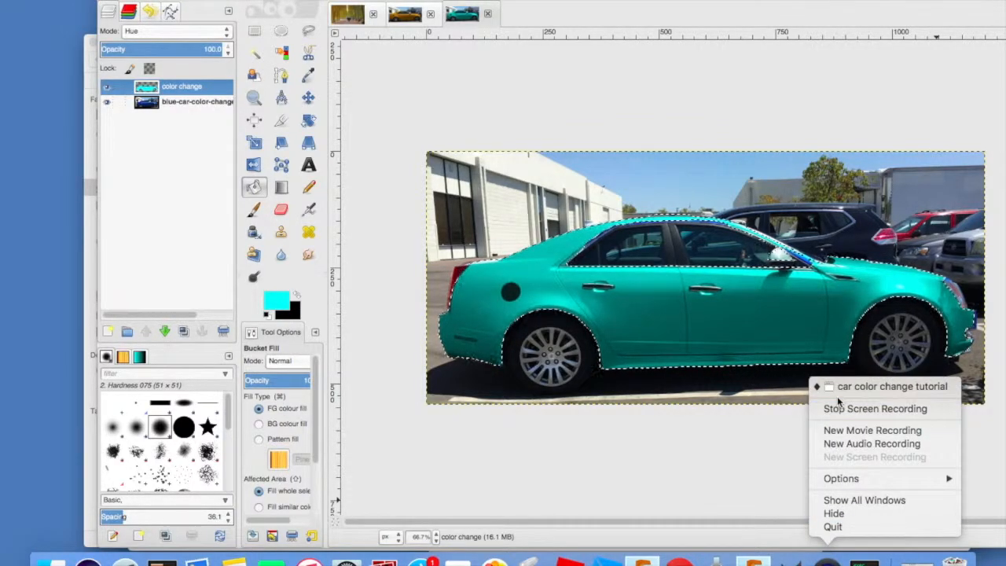